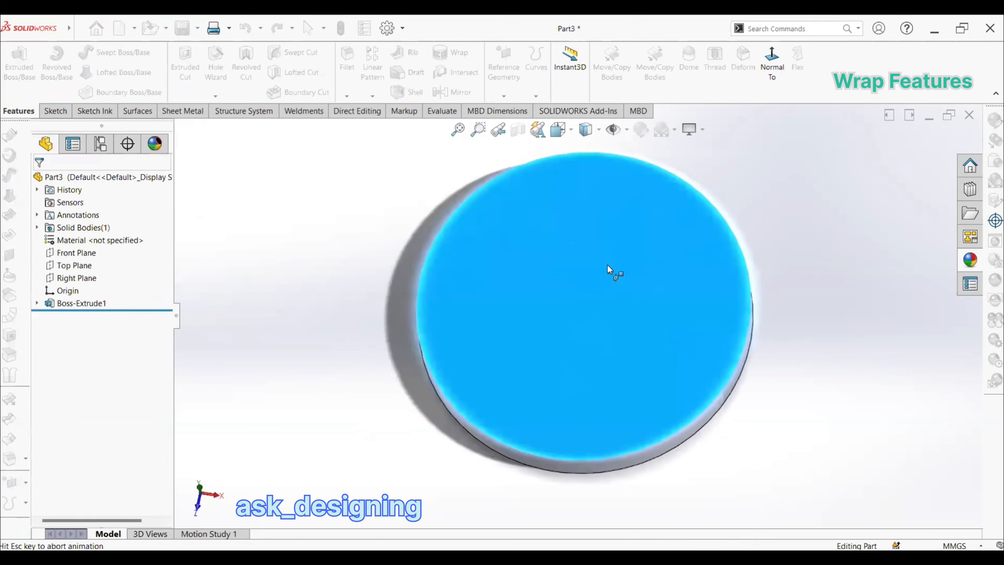
Step: Sketch a three-point arc with a radius of about 142 mm across the upper half of the disc's face
{"action": "left_click", "coordinate": [106, 72]}
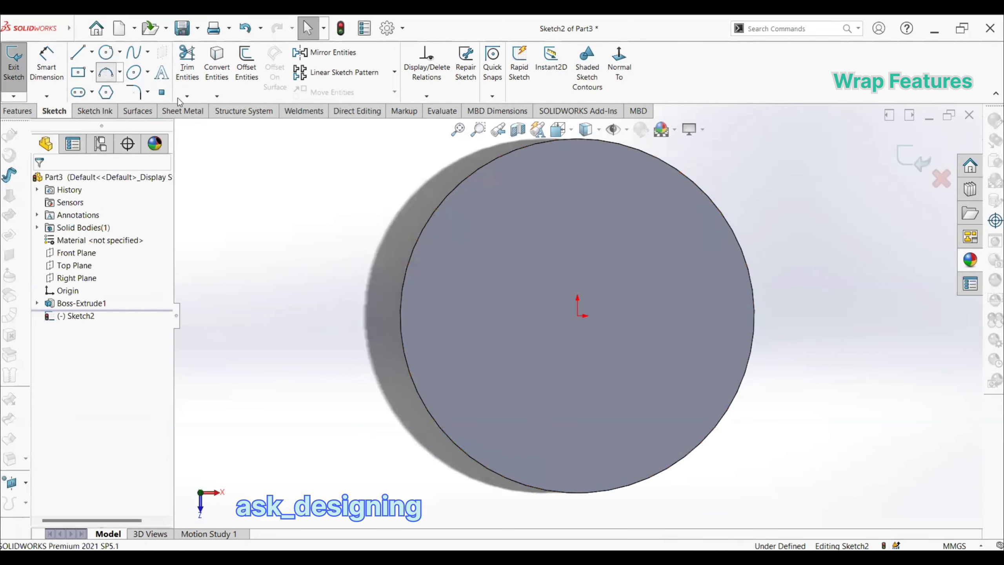
{"action": "left_click", "coordinate": [676, 260]}
{"action": "left_click", "coordinate": [584, 203]}
{"action": "key", "text": "Escape"}
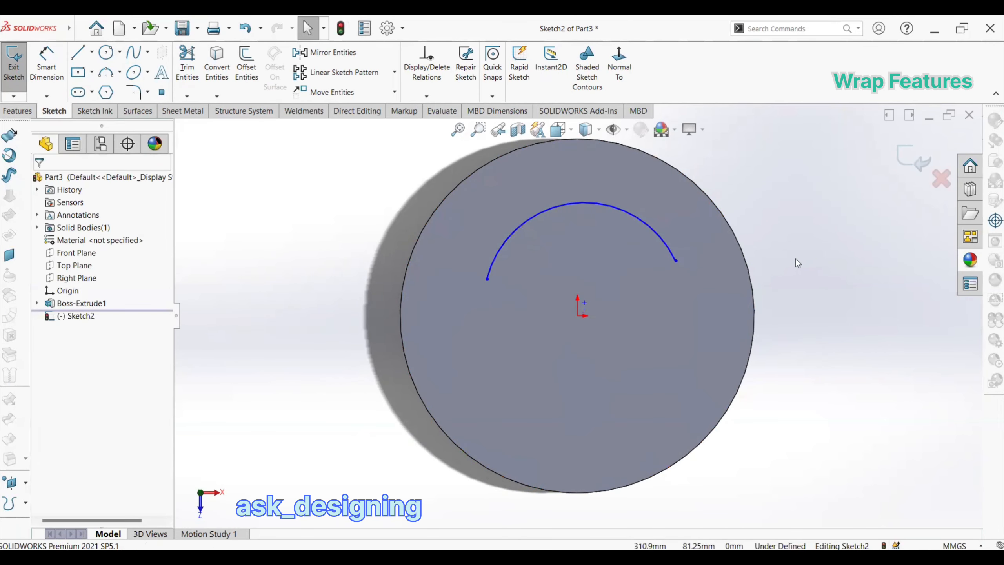
Step: Make the upper arc's endpoints horizontal to each other and align its center point vertically with the origin
{"action": "left_click", "coordinate": [676, 260]}
{"action": "left_click", "coordinate": [488, 279], "text": "ctrl"}
{"action": "left_click", "coordinate": [519, 234]}
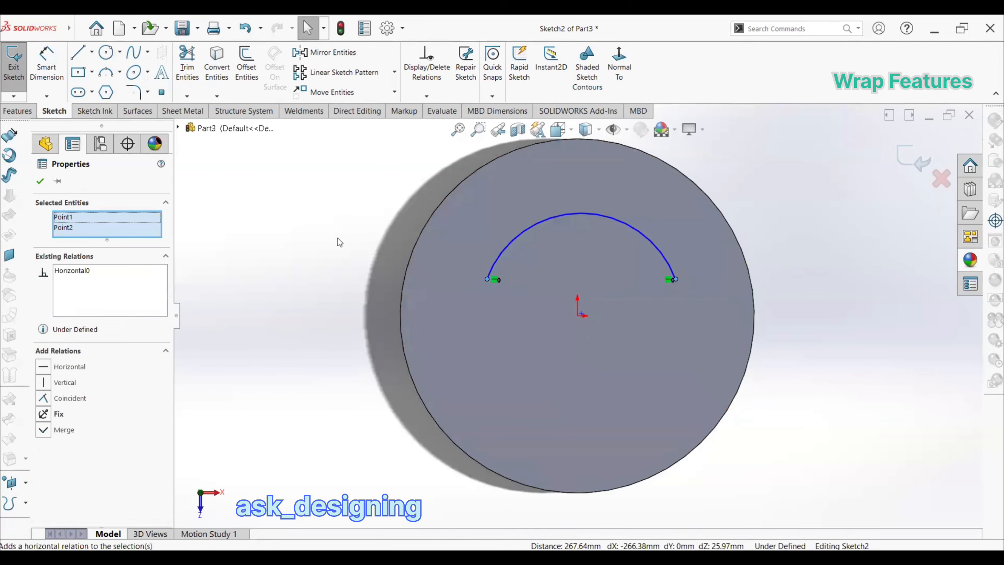
{"action": "left_click", "coordinate": [337, 237]}
{"action": "left_click", "coordinate": [582, 314]}
{"action": "left_click", "coordinate": [576, 316], "text": "ctrl"}
{"action": "left_click", "coordinate": [622, 270]}
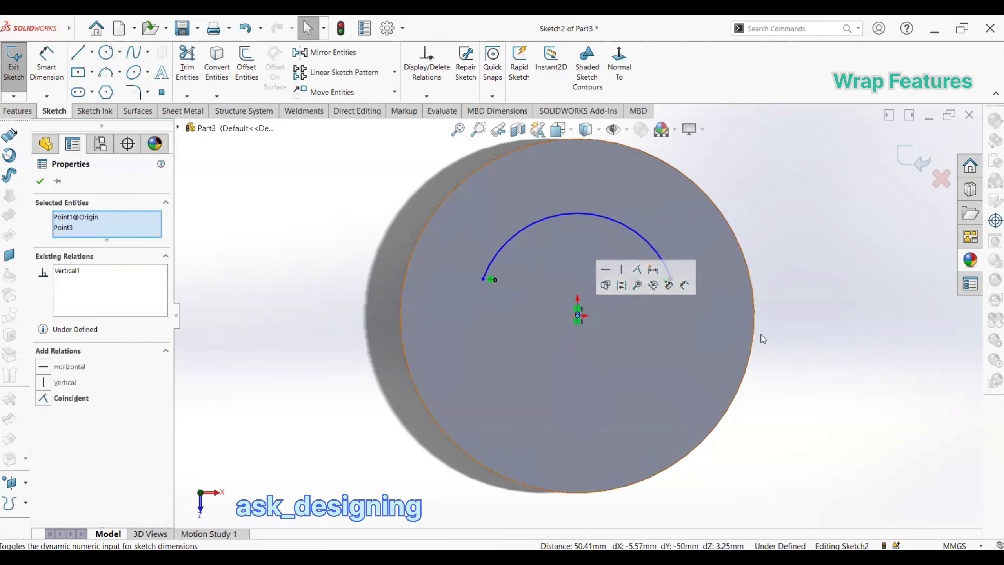
{"action": "left_click", "coordinate": [757, 336]}
Step: Make the upper arc concentric with the disc's outer circular edge
{"action": "left_click", "coordinate": [524, 230]}
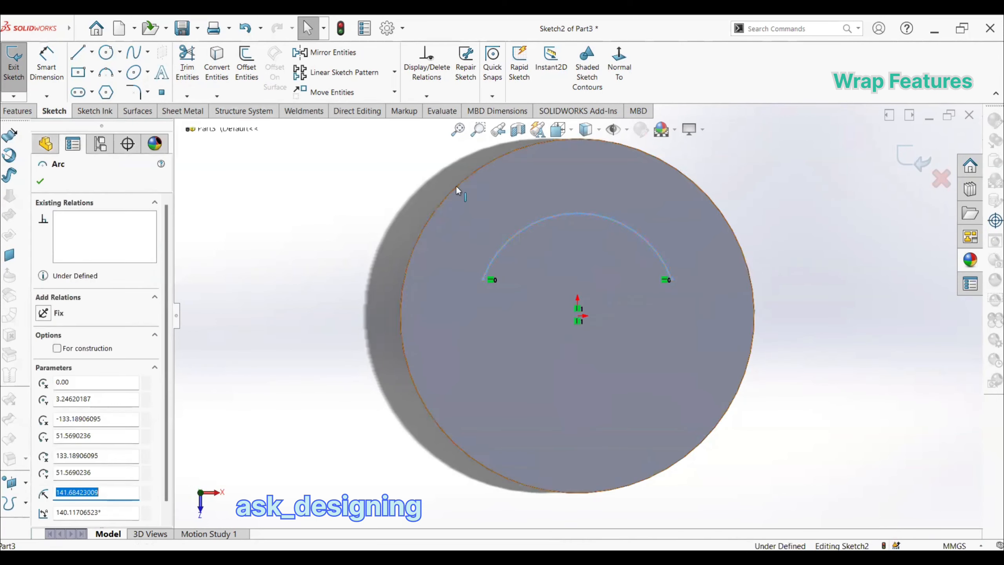
{"action": "left_click", "coordinate": [457, 188], "text": "ctrl"}
{"action": "left_click", "coordinate": [520, 143]}
{"action": "left_click", "coordinate": [328, 202]}
Step: Dimension the upper arc with a 200 mm radius
{"action": "left_click", "coordinate": [46, 61]}
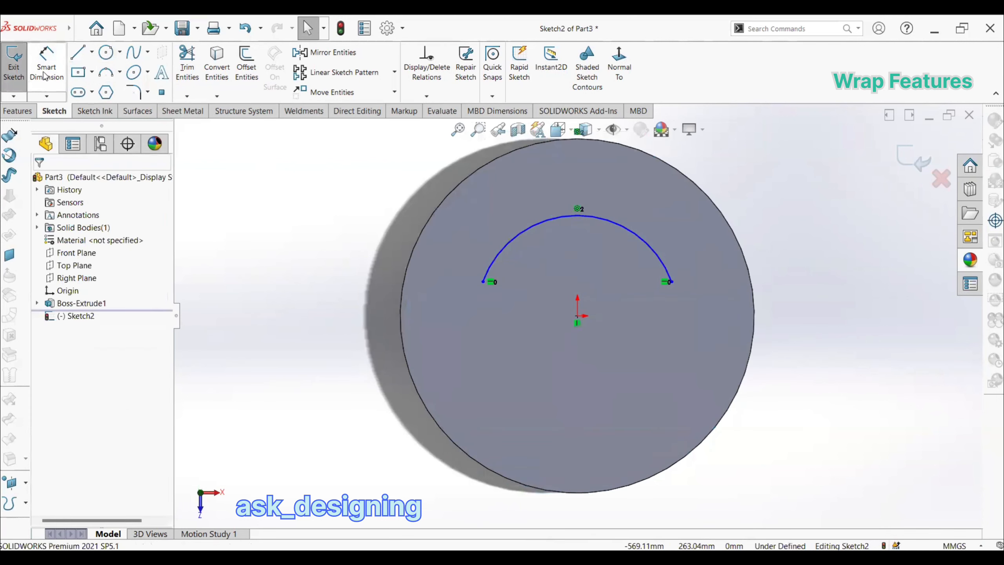
{"action": "left_click", "coordinate": [516, 235]}
{"action": "left_click", "coordinate": [381, 214]}
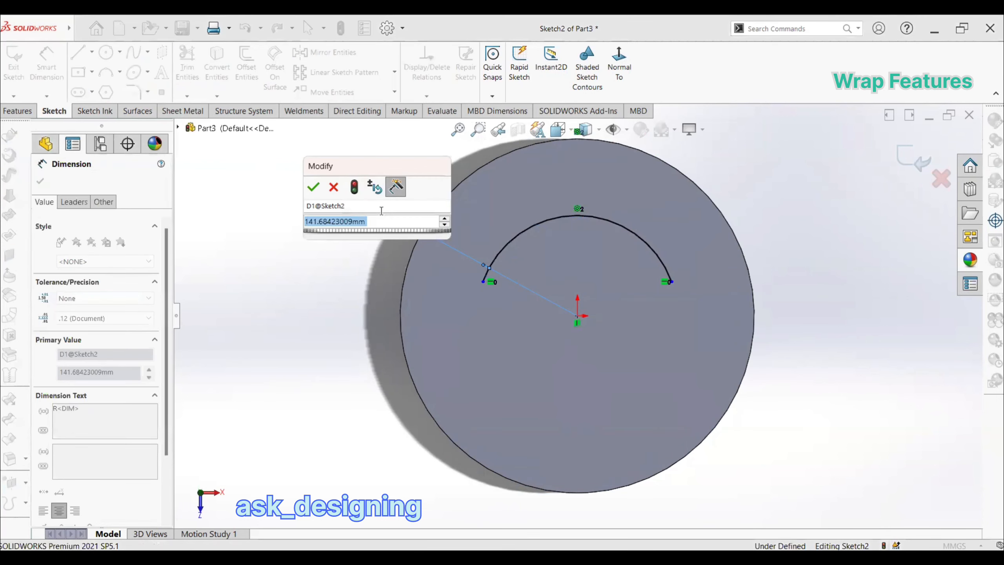
{"action": "type", "text": "200"}
{"action": "key", "text": "Return"}
Step: Place the upper arc's endpoints 60 mm above the origin with a vertical dimension and convert the arc to construction geometry
{"action": "left_click", "coordinate": [445, 268]}
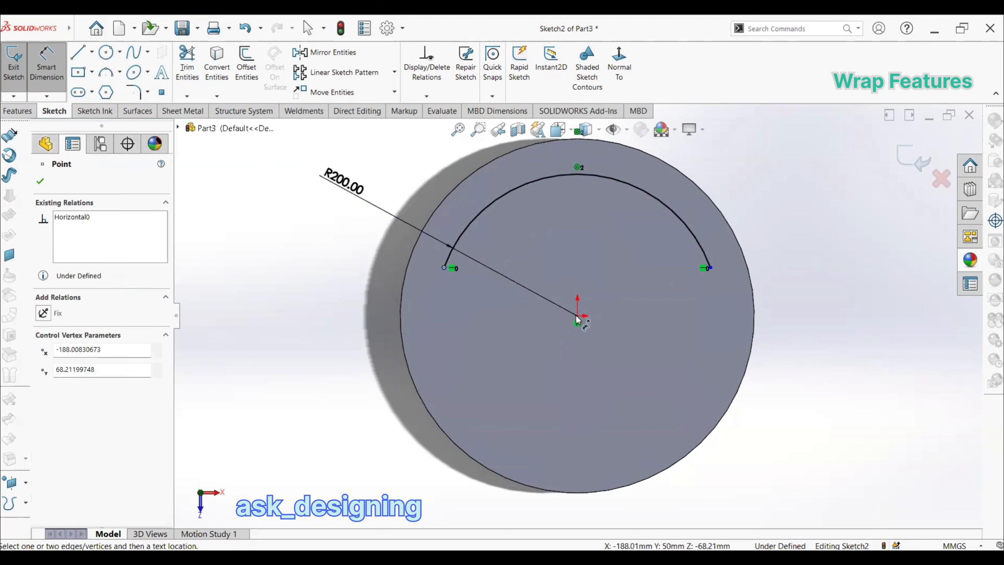
{"action": "left_click", "coordinate": [578, 316]}
{"action": "left_click", "coordinate": [344, 270]}
{"action": "type", "text": "60"}
{"action": "key", "text": "Return"}
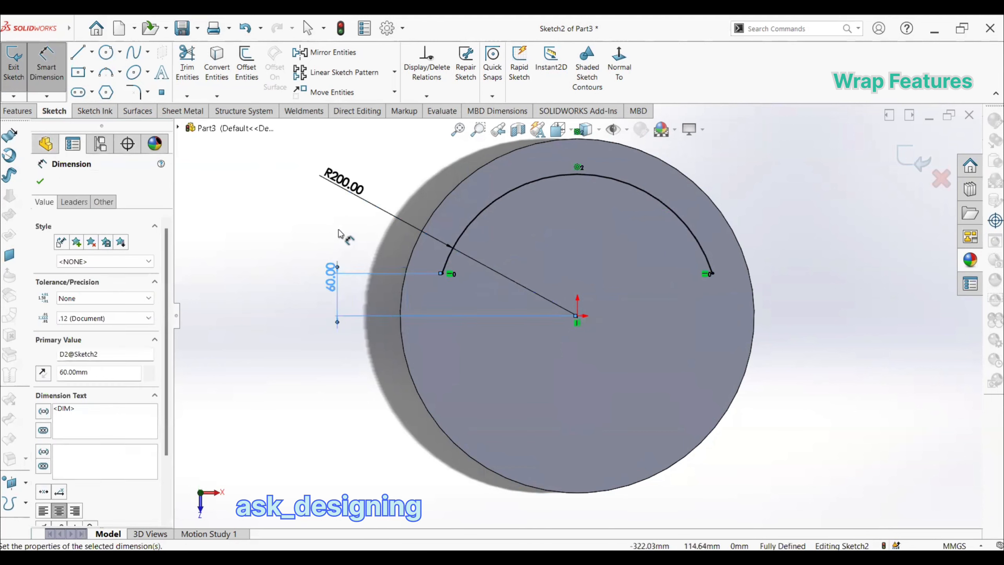
{"action": "key", "text": "Escape"}
{"action": "left_click", "coordinate": [449, 255]}
{"action": "left_click", "coordinate": [495, 224]}
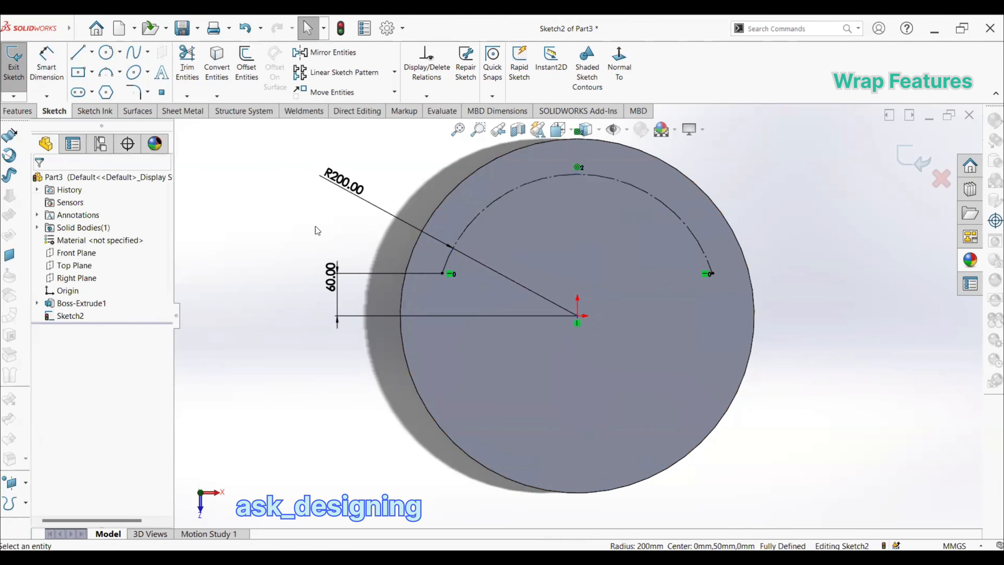
Step: Add the sketch text "Ask Engineering Designing" in a bold font with a height of 25 mm instead of the document font
{"action": "left_click", "coordinate": [161, 73]}
{"action": "left_click", "coordinate": [70, 272]}
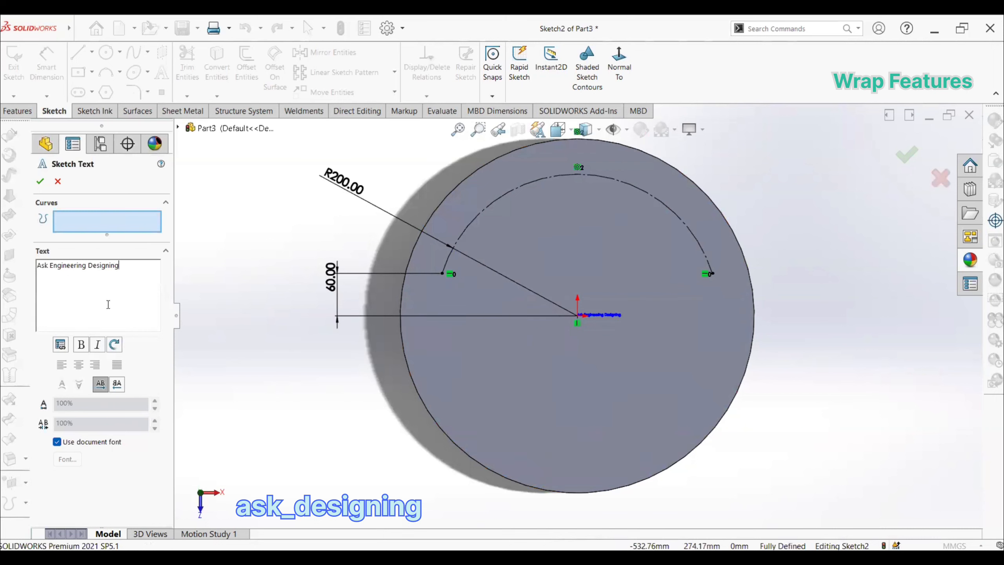
{"action": "left_click", "coordinate": [57, 442]}
{"action": "left_click", "coordinate": [67, 459]}
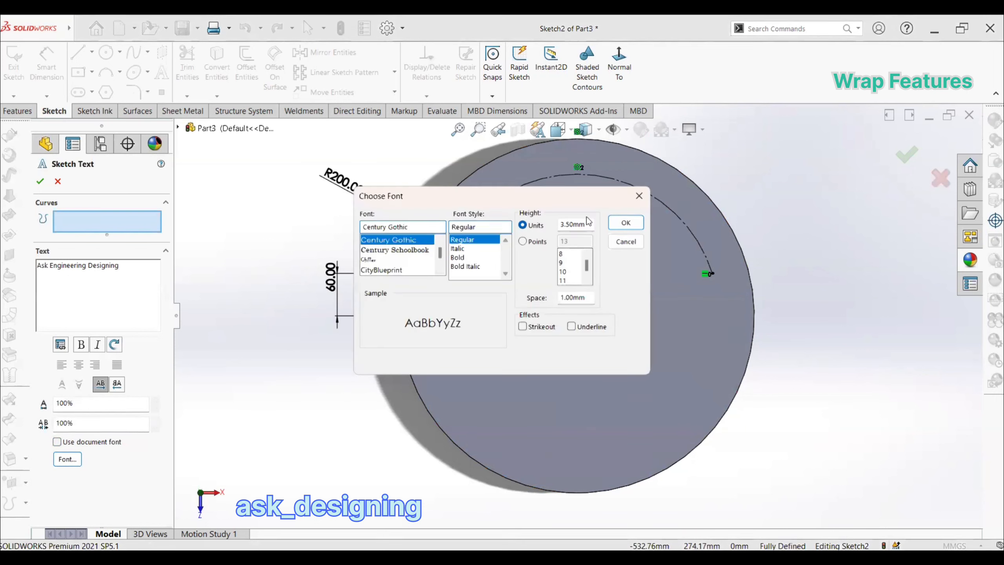
{"action": "double_click", "coordinate": [571, 223]}
{"action": "type", "text": "25"}
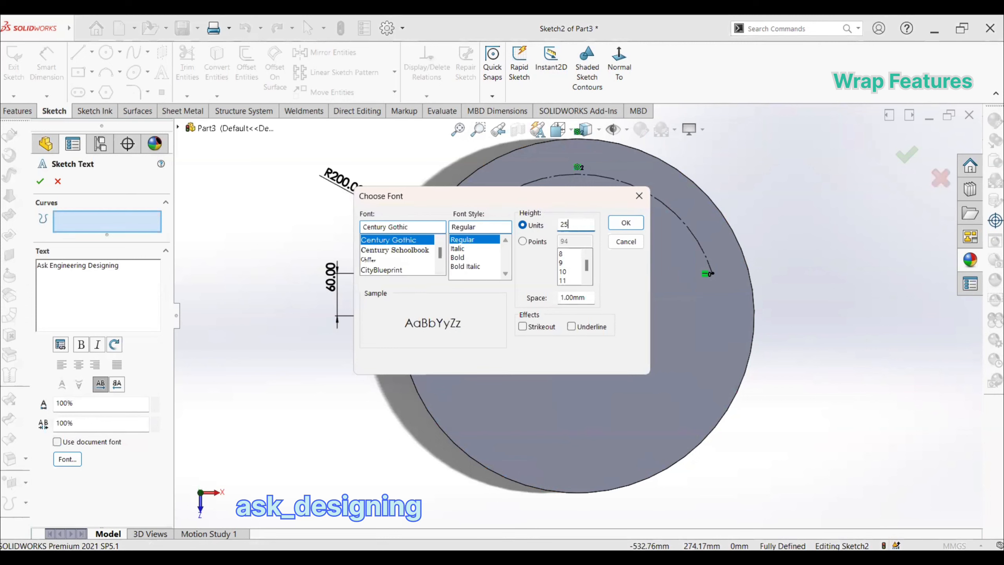
{"action": "left_click", "coordinate": [459, 258]}
{"action": "left_click", "coordinate": [626, 222]}
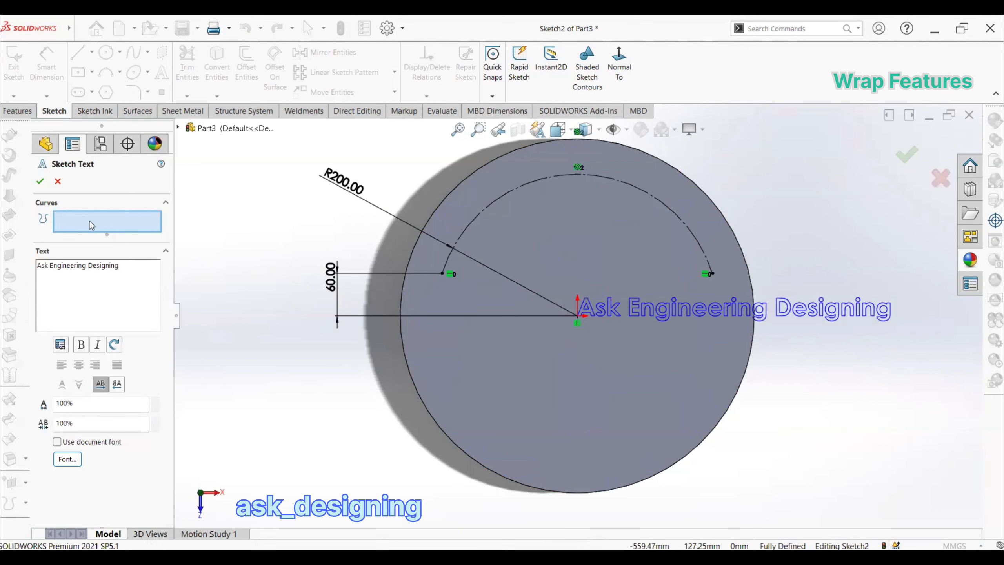
Step: Place the text along the upper construction arc and set its width factor to 110%
{"action": "left_click", "coordinate": [533, 180]}
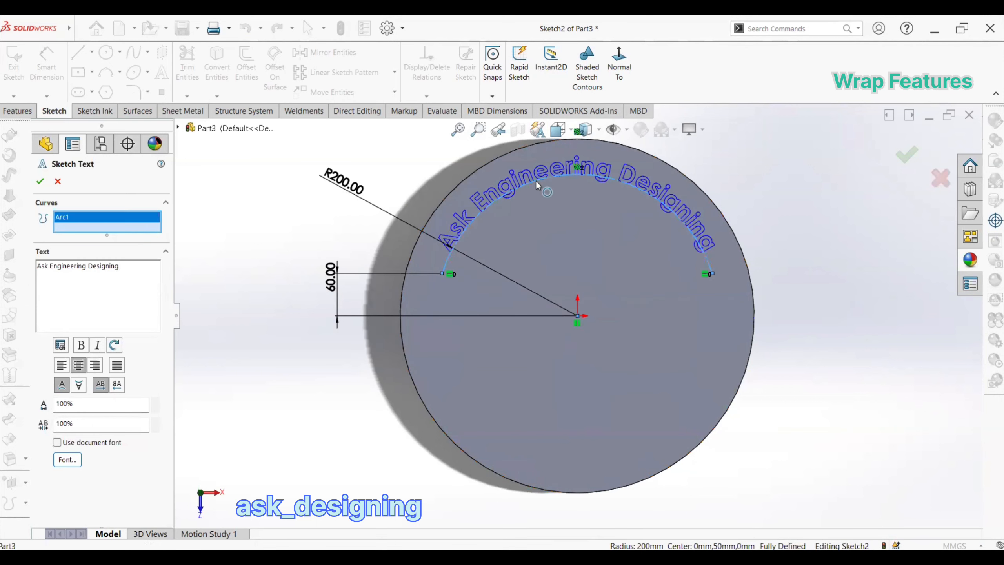
{"action": "left_click", "coordinate": [156, 401]}
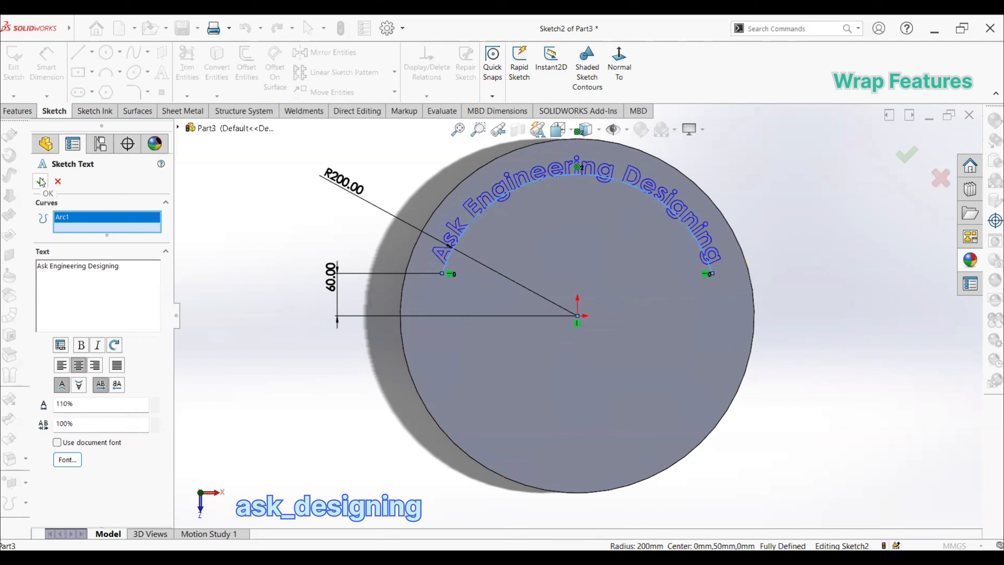
{"action": "left_click", "coordinate": [42, 182]}
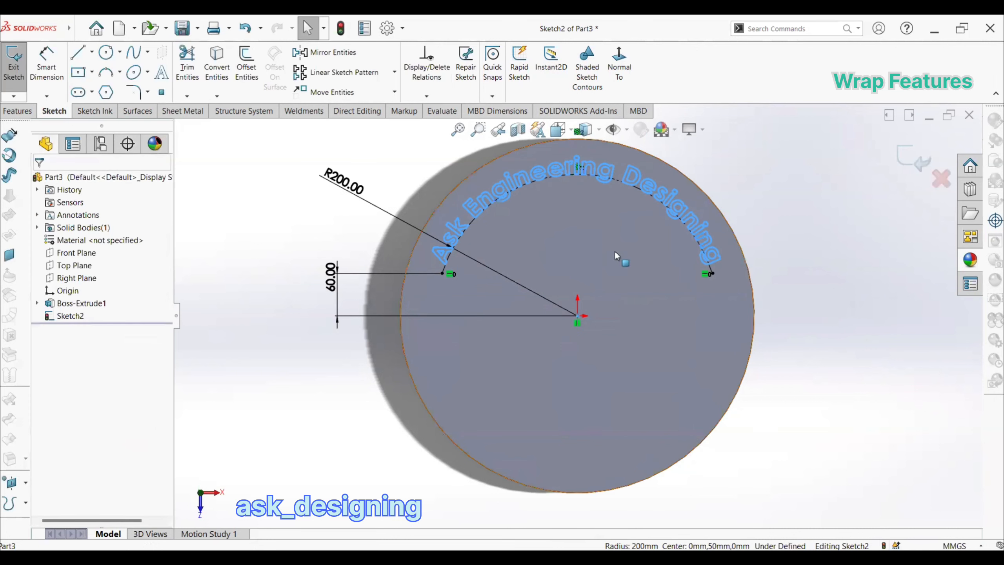
Step: Close the sketch and emboss the curved text onto the disc's face with the Wrap feature
{"action": "left_click", "coordinate": [916, 160]}
{"action": "left_click", "coordinate": [50, 223]}
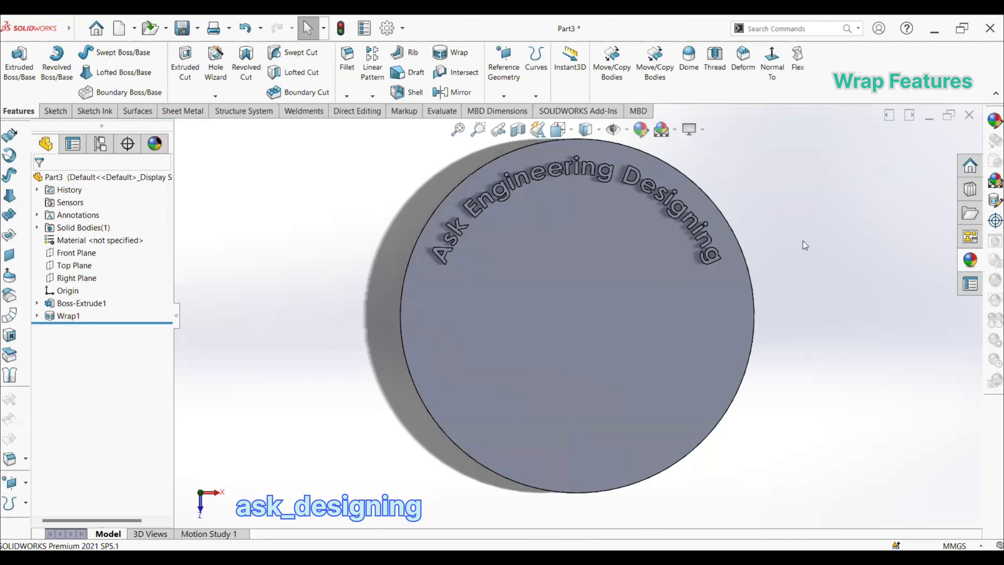
Step: Apply a teal color appearance to the embossed text feature
{"action": "right_click", "coordinate": [59, 315]}
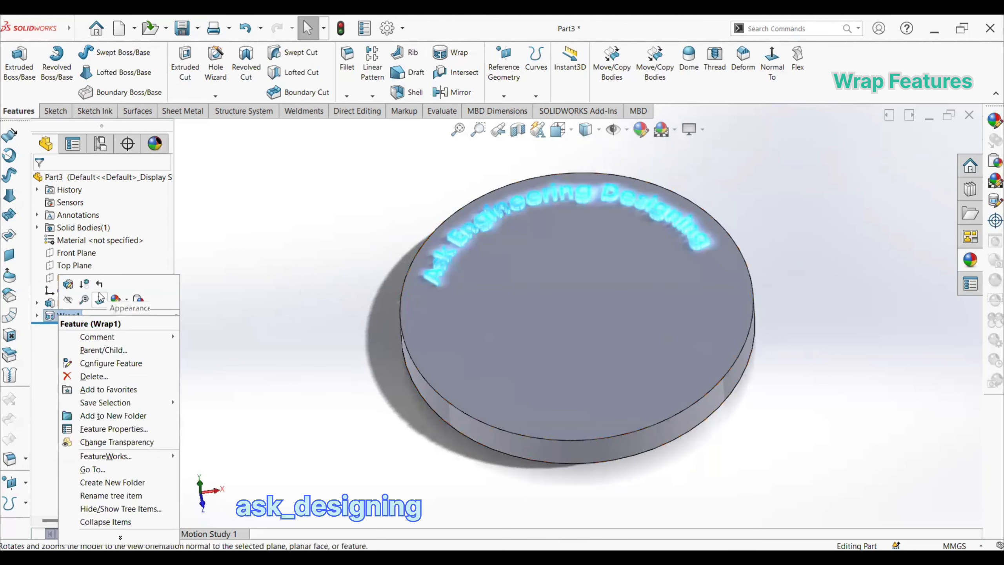
{"action": "left_click", "coordinate": [127, 300]}
{"action": "left_click", "coordinate": [137, 337]}
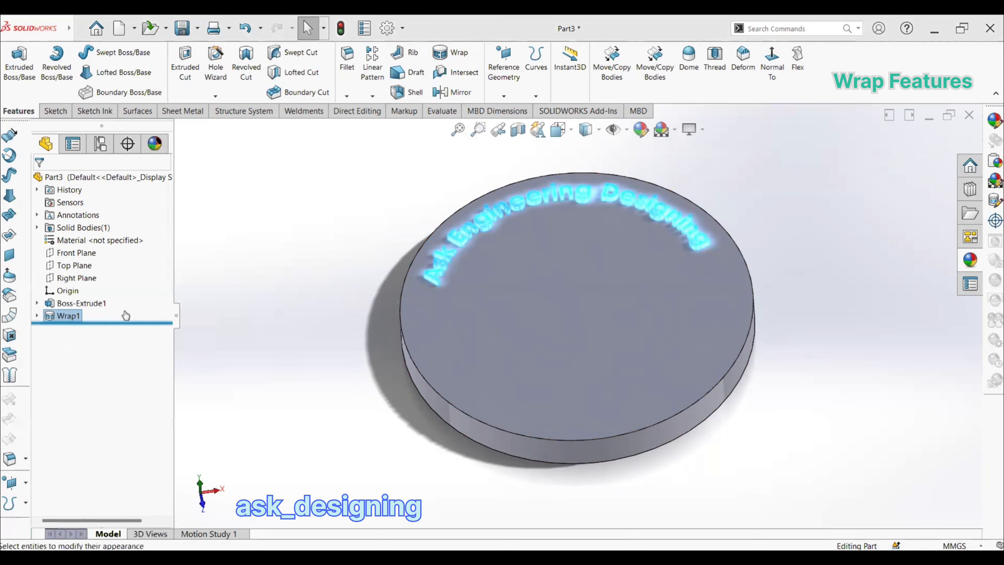
{"action": "left_click", "coordinate": [105, 443]}
{"action": "left_click", "coordinate": [40, 180]}
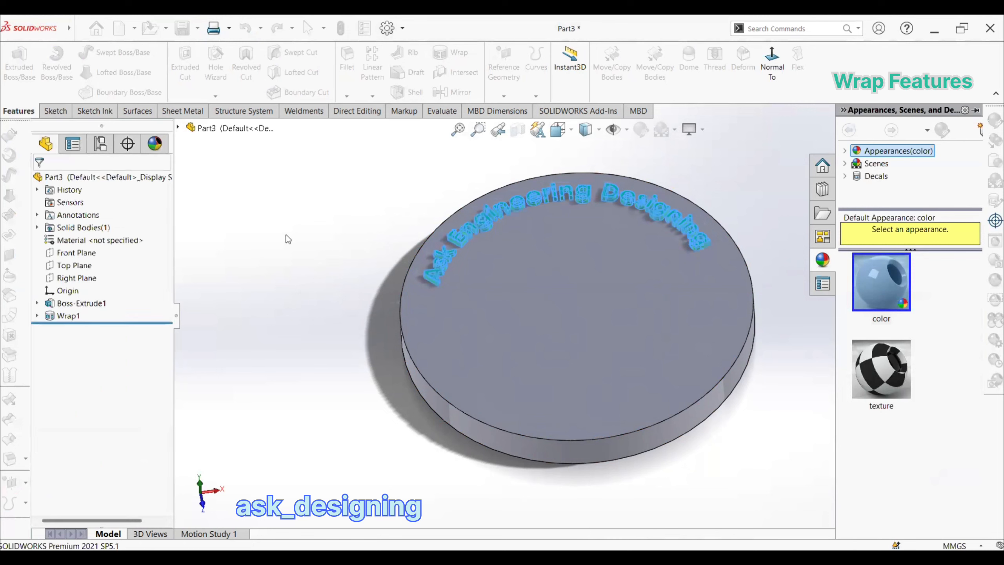
Step: Start a new sketch on the disc's face and draw a downward-bulging three-point arc of about 144 mm radius in its lower half
{"action": "left_click", "coordinate": [450, 52]}
{"action": "left_click", "coordinate": [590, 308]}
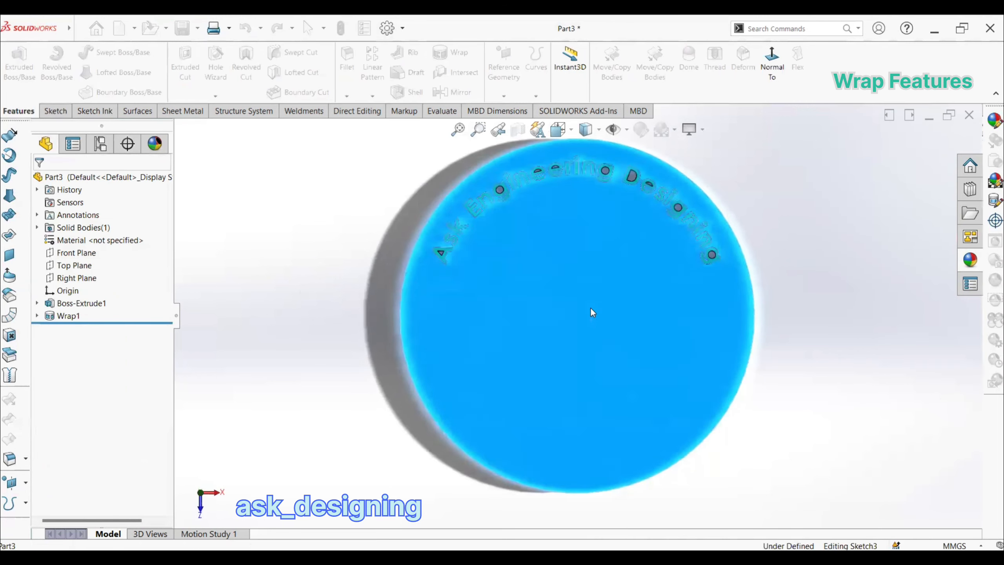
{"action": "left_click", "coordinate": [106, 72]}
{"action": "left_click", "coordinate": [491, 333]}
{"action": "left_click", "coordinate": [681, 343]}
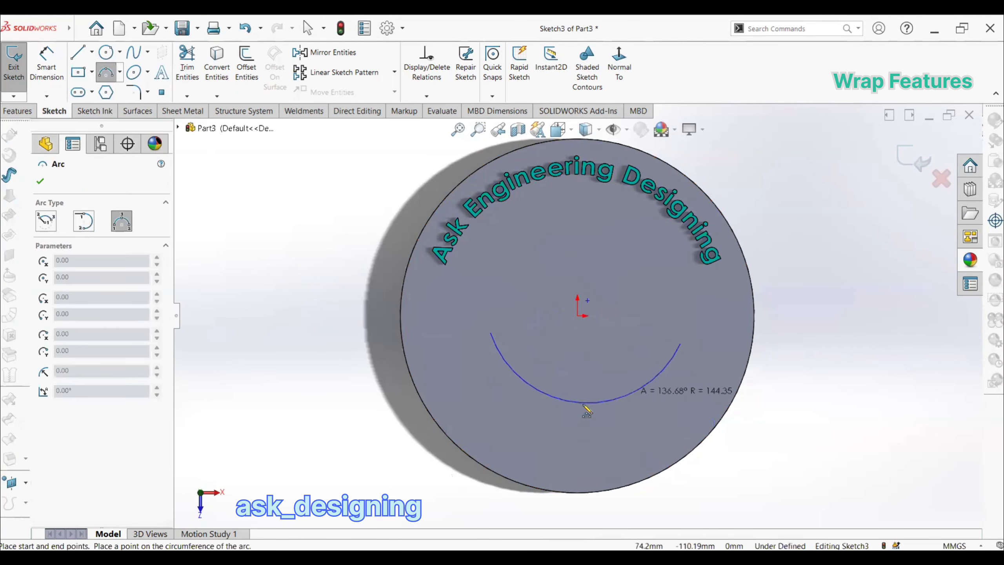
{"action": "left_click", "coordinate": [583, 403]}
{"action": "key", "text": "Escape"}
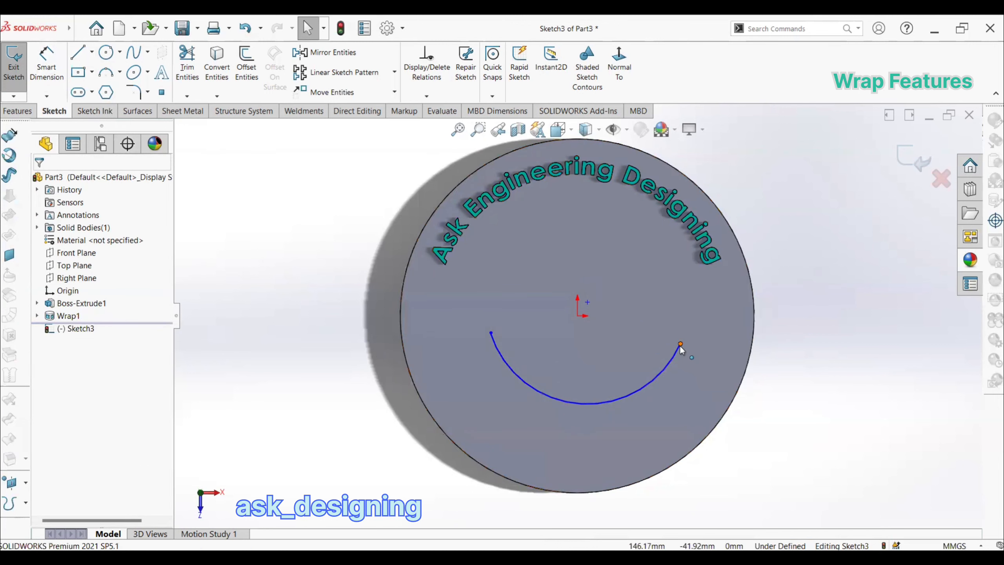
Step: Make the lower arc's endpoints horizontal to each other and align its center point vertically with the origin
{"action": "left_click", "coordinate": [491, 333]}
{"action": "left_click", "coordinate": [520, 289]}
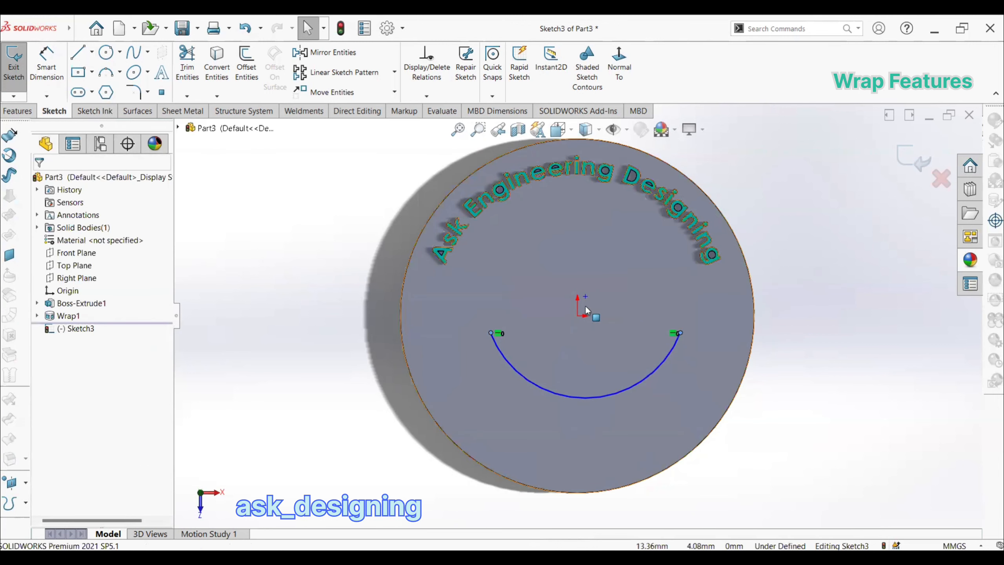
{"action": "left_click", "coordinate": [585, 297]}
{"action": "left_click", "coordinate": [578, 316], "text": "ctrl"}
{"action": "left_click", "coordinate": [622, 271]}
{"action": "left_click", "coordinate": [344, 332]}
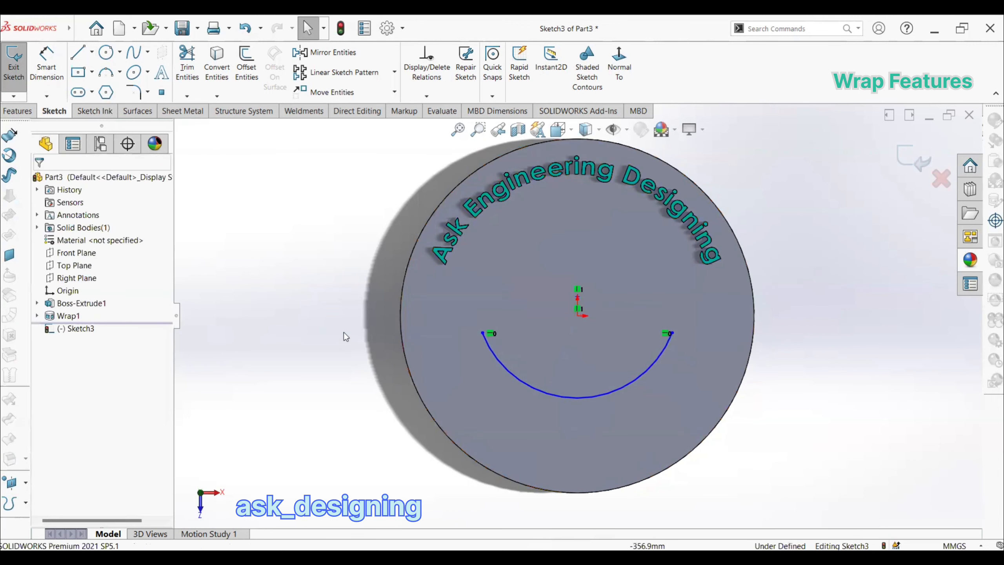
Step: Make the lower arc concentric with the disc's outer circular edge
{"action": "left_click", "coordinate": [492, 352]}
{"action": "left_click", "coordinate": [419, 392], "text": "ctrl"}
{"action": "left_click", "coordinate": [480, 346]}
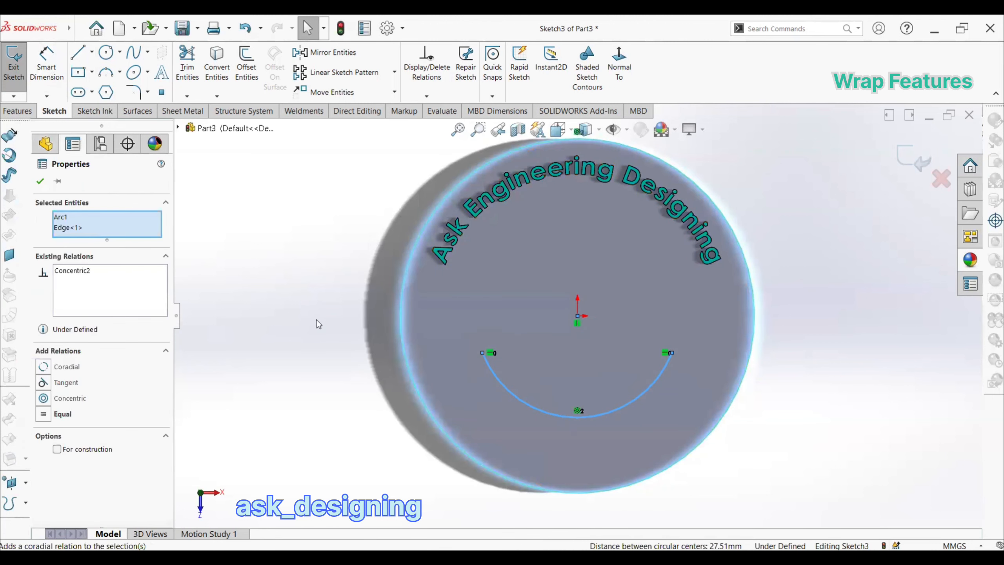
{"action": "left_click", "coordinate": [318, 323]}
Step: Dimension the lower arc with a 200 mm radius
{"action": "left_click", "coordinate": [47, 66]}
{"action": "left_click", "coordinate": [569, 421]}
{"action": "left_click", "coordinate": [453, 487]}
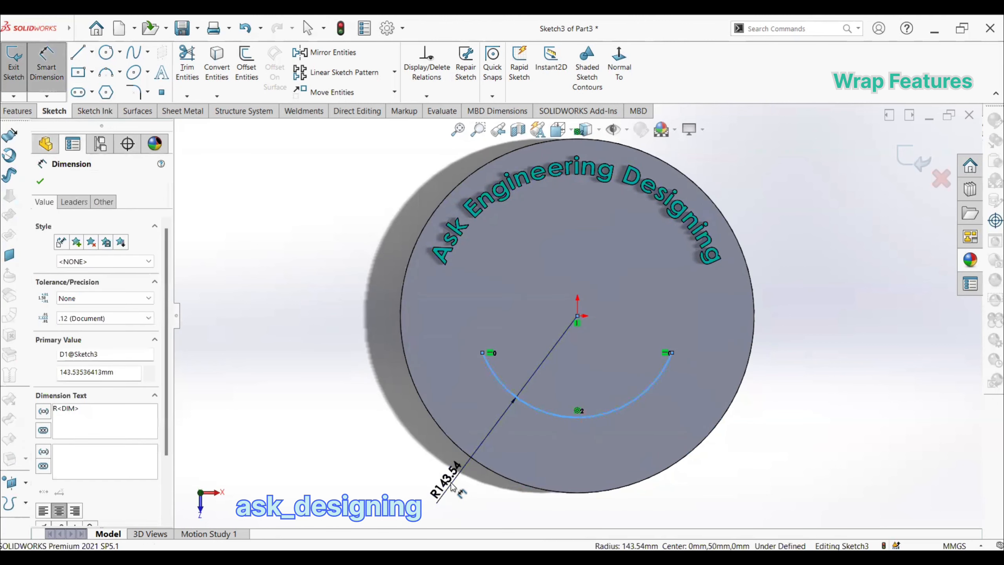
{"action": "type", "text": "200"}
{"action": "key", "text": "Return"}
{"action": "left_click", "coordinate": [313, 340]}
{"action": "key", "text": "Escape"}
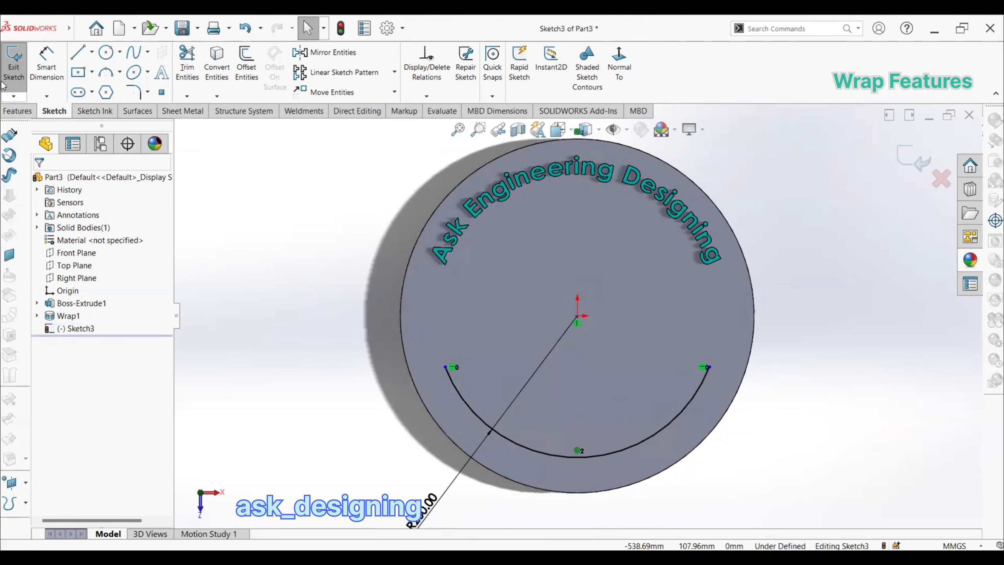
Step: Add a vertical dimension placing the lower arc's endpoints 60 mm below the origin
{"action": "key", "text": "d"}
{"action": "left_click", "coordinate": [445, 367]}
{"action": "left_click", "coordinate": [577, 316]}
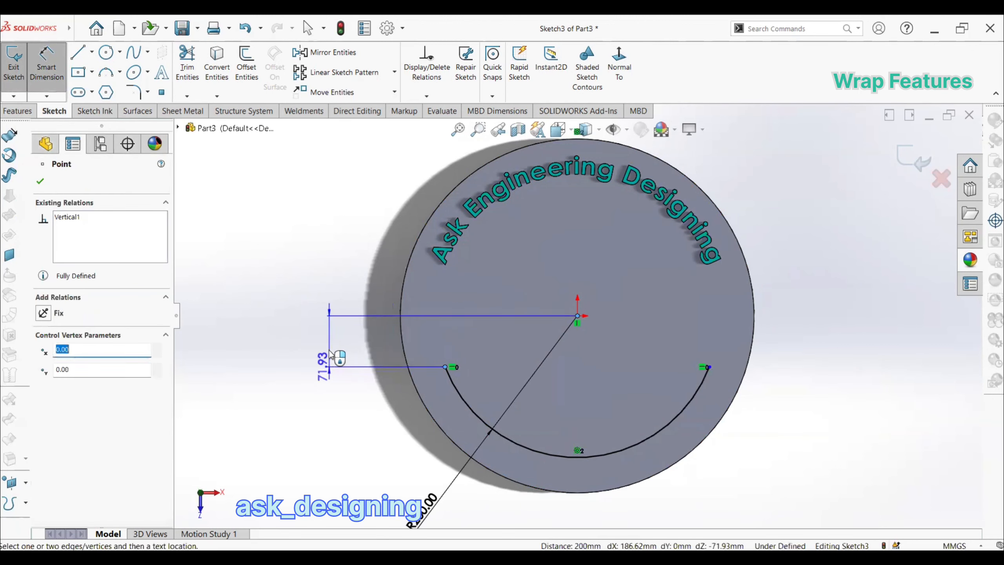
{"action": "left_click", "coordinate": [330, 352]}
{"action": "type", "text": "60"}
{"action": "key", "text": "Return"}
{"action": "key", "text": "Escape"}
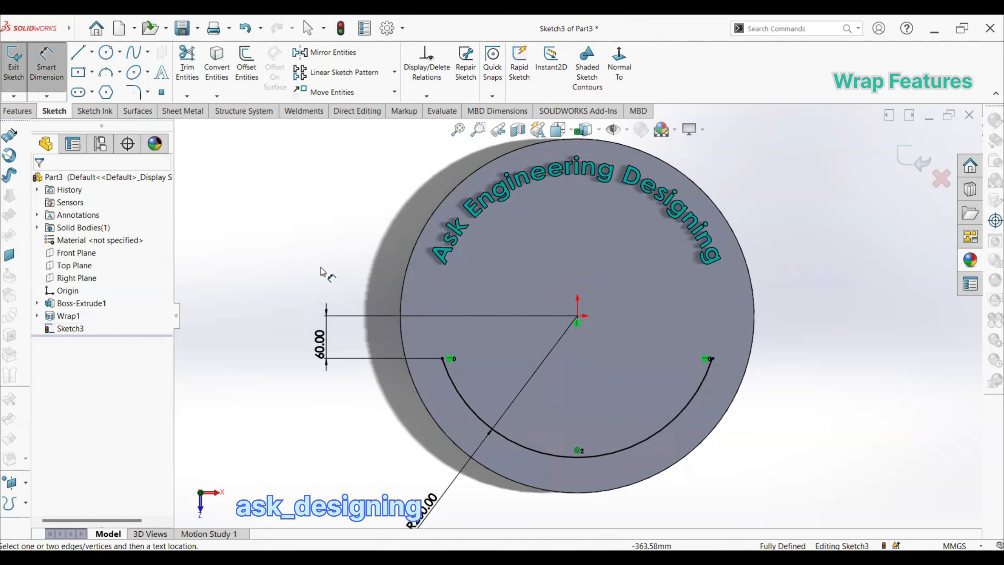
{"action": "key", "text": "Escape"}
Step: Convert the lower arc to construction geometry
{"action": "left_click", "coordinate": [484, 416]}
{"action": "left_click", "coordinate": [489, 372]}
{"action": "left_click", "coordinate": [352, 241]}
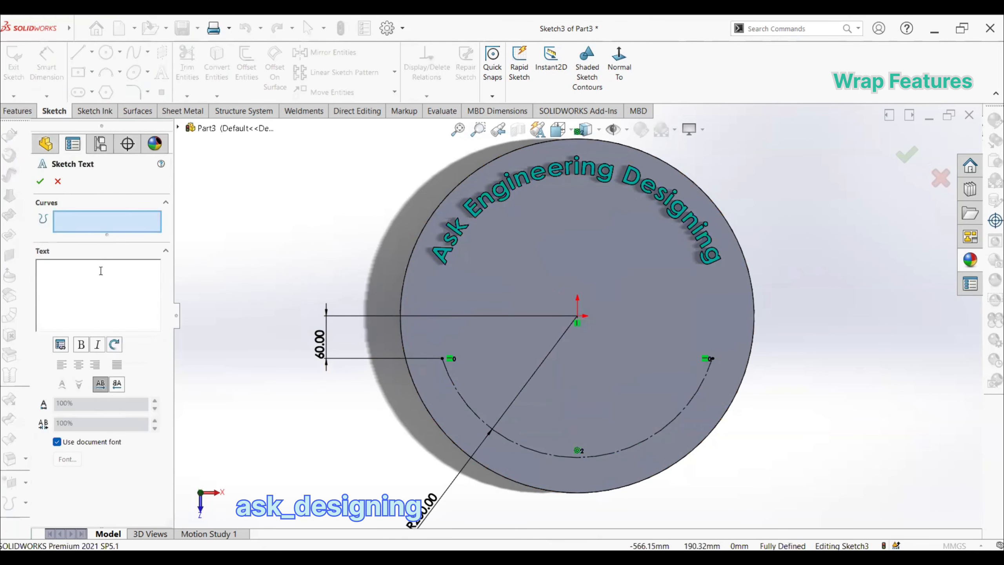
Step: Enter "Ask Engineering Designing" as the sketch text for the lower arc
{"action": "left_click", "coordinate": [88, 308]}
{"action": "type", "text": "A"}
{"action": "type", "text": "sk Engineering Designing"}
Step: Replace the document font on the lower arc's text with a Bold style at 25 mm height
{"action": "left_click", "coordinate": [56, 442]}
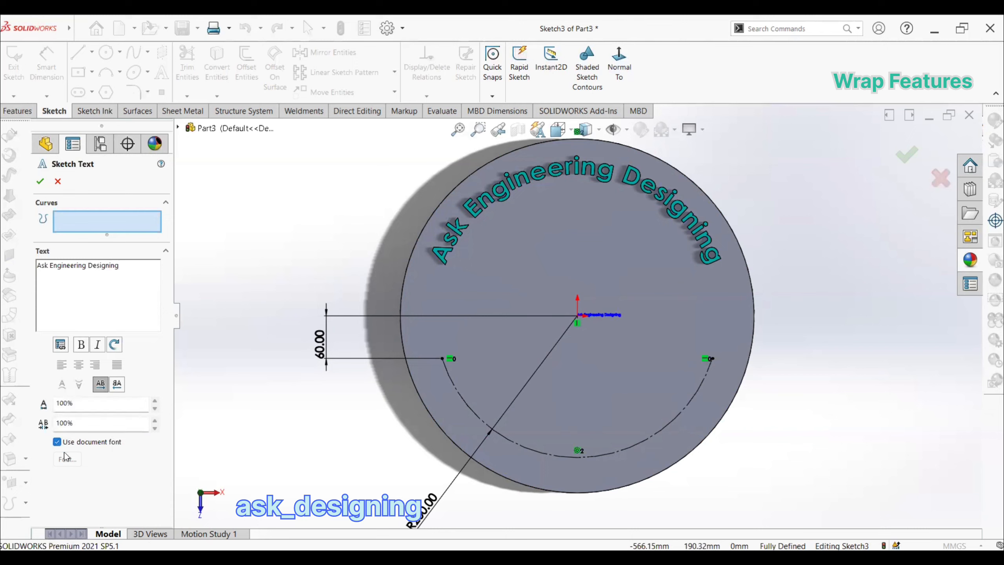
{"action": "left_click", "coordinate": [67, 459]}
{"action": "left_click", "coordinate": [458, 257]}
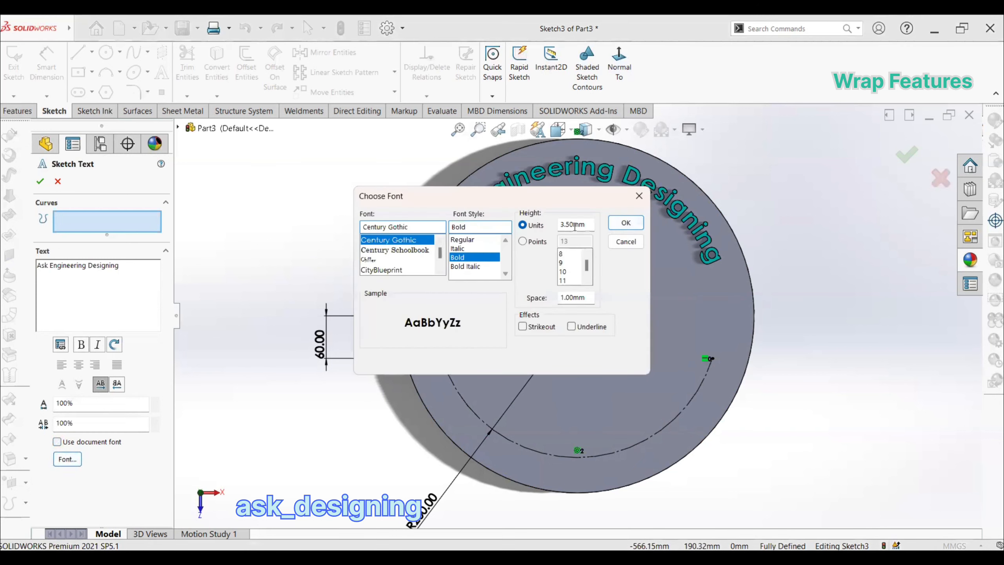
{"action": "double_click", "coordinate": [573, 224]}
{"action": "type", "text": "25"}
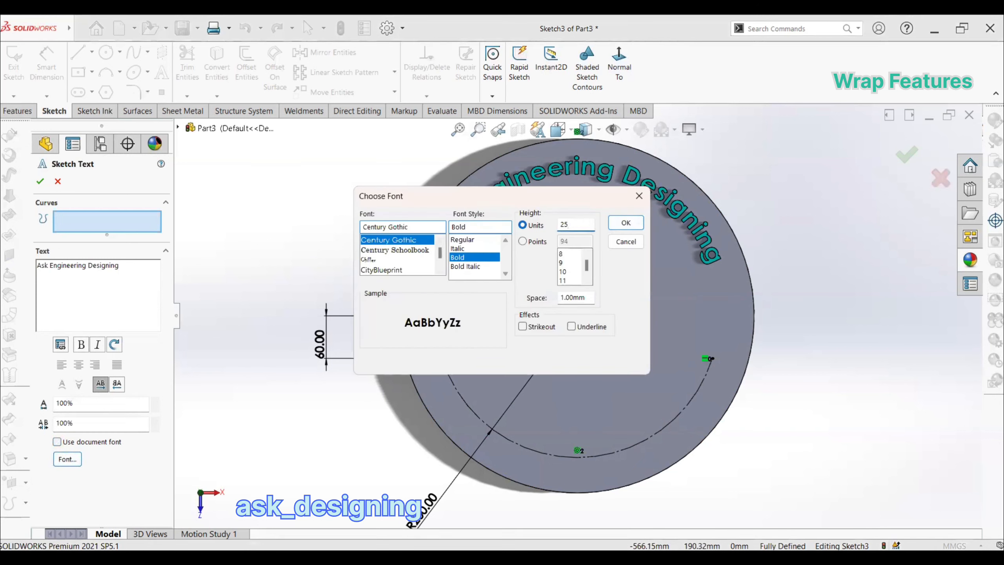
{"action": "left_click", "coordinate": [626, 223]}
Step: Fit the text along the lower arc with a 110% width factor and wrap it onto the disc's face at 10 mm
{"action": "left_click", "coordinate": [526, 450]}
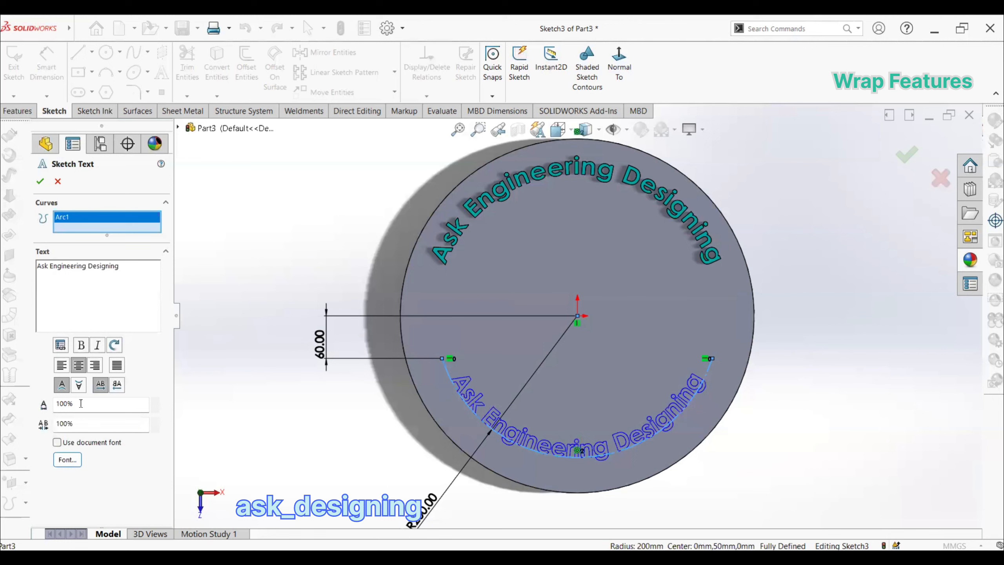
{"action": "left_click", "coordinate": [156, 400]}
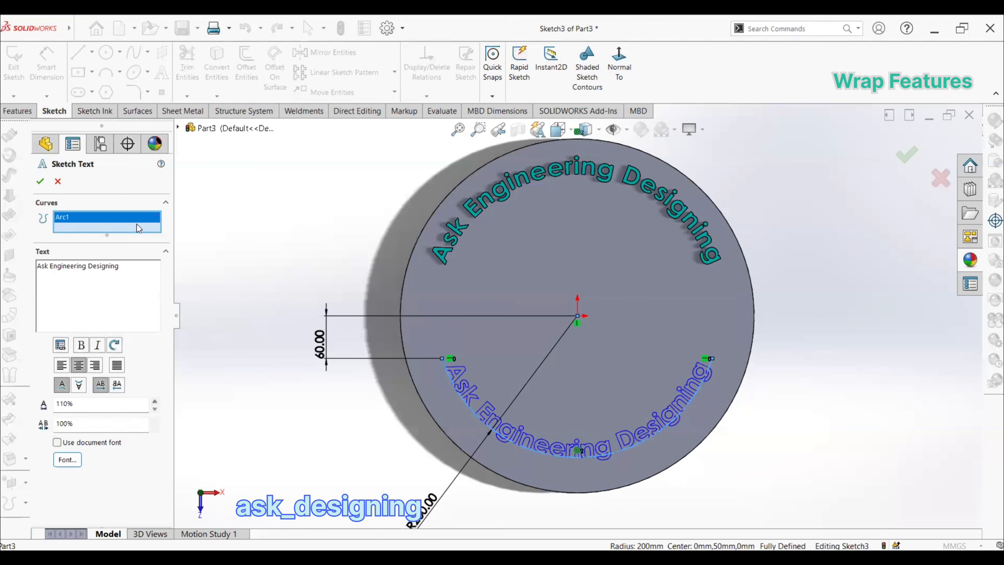
{"action": "left_click", "coordinate": [40, 182]}
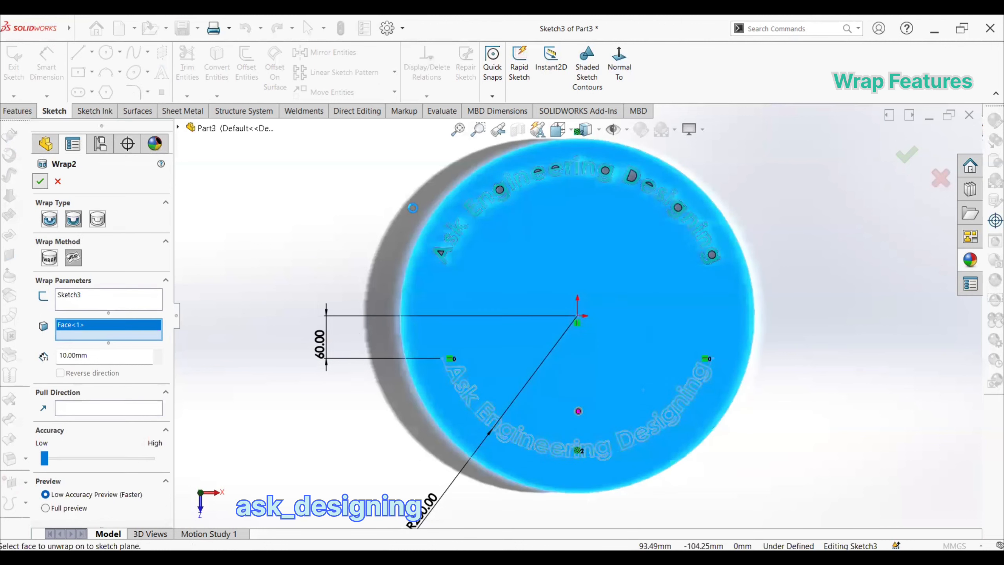
{"action": "middle_click_drag", "start_coordinate": [451, 360], "coordinate": [477, 355]}
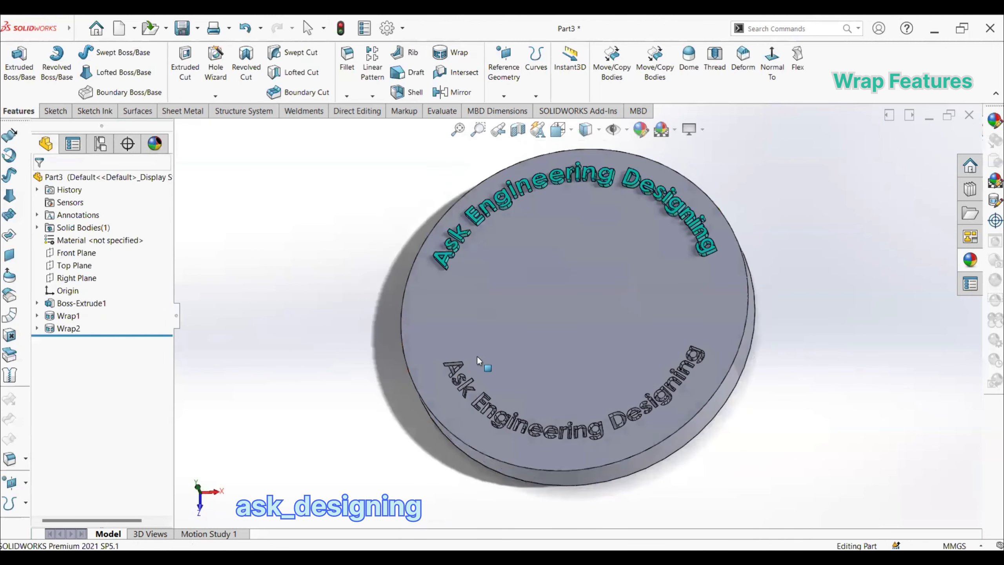
Step: Apply a purple color to the lower curved lettering's wrap feature
{"action": "right_click", "coordinate": [126, 327]}
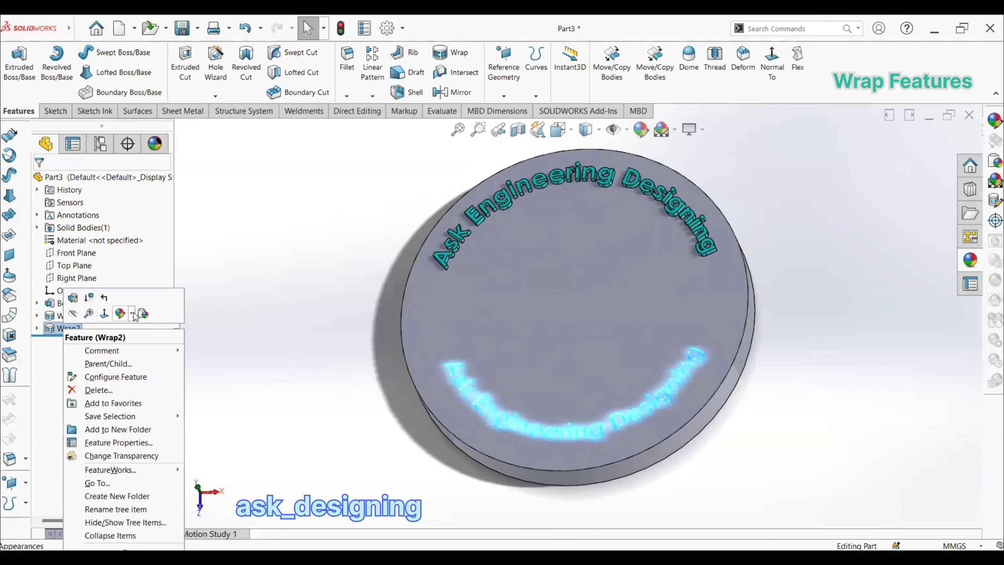
{"action": "left_click", "coordinate": [133, 314]}
{"action": "left_click", "coordinate": [149, 341]}
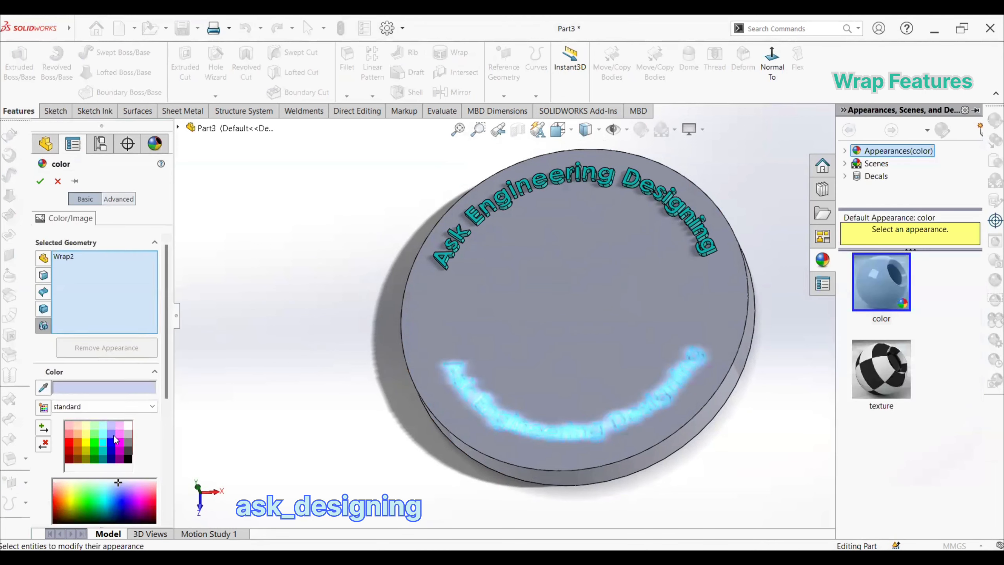
{"action": "left_click", "coordinate": [120, 443]}
{"action": "left_click", "coordinate": [40, 181]}
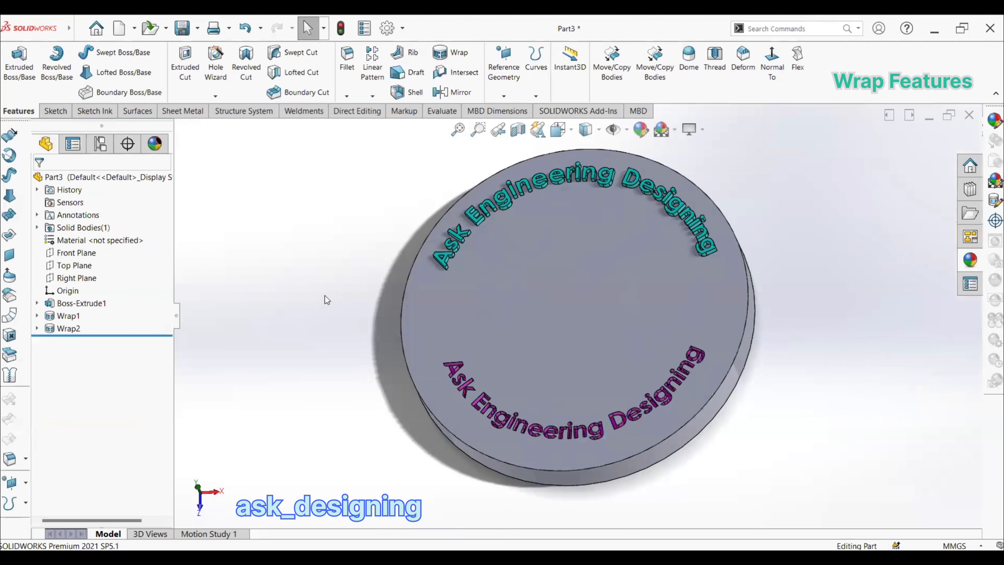
Step: Start another Wrap sketch on the disc's face and draw a horizontal midpoint line about 402 mm long centered on the origin
{"action": "middle_click_drag", "start_coordinate": [326, 297], "coordinate": [326, 300]}
{"action": "left_click", "coordinate": [451, 52]}
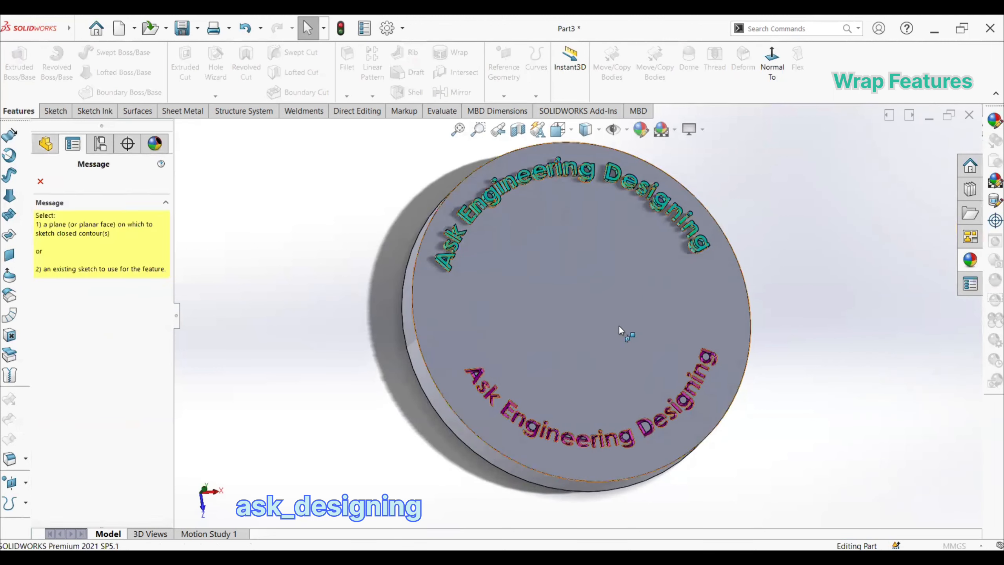
{"action": "left_click", "coordinate": [618, 325]}
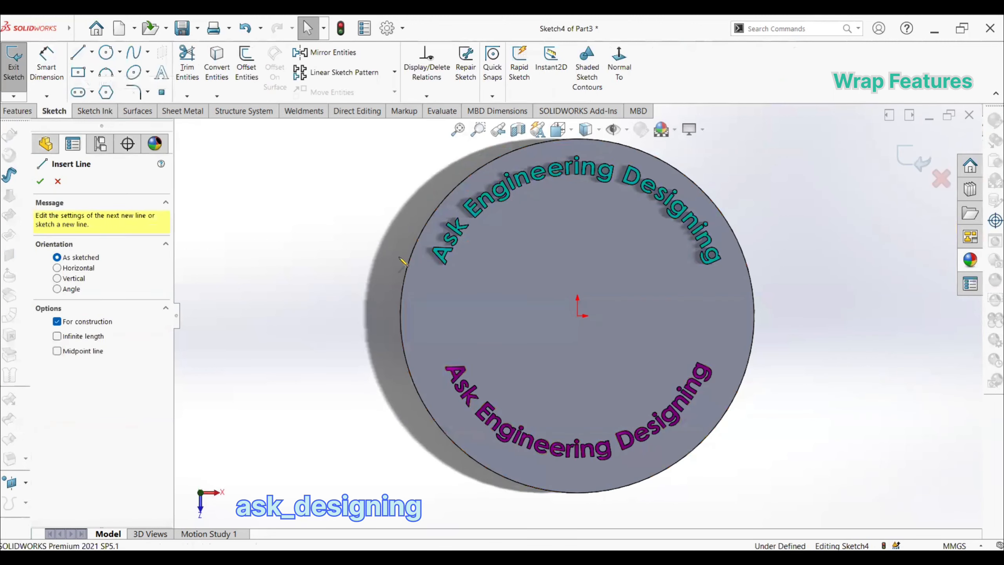
{"action": "left_click", "coordinate": [92, 52]}
{"action": "left_click", "coordinate": [101, 94]}
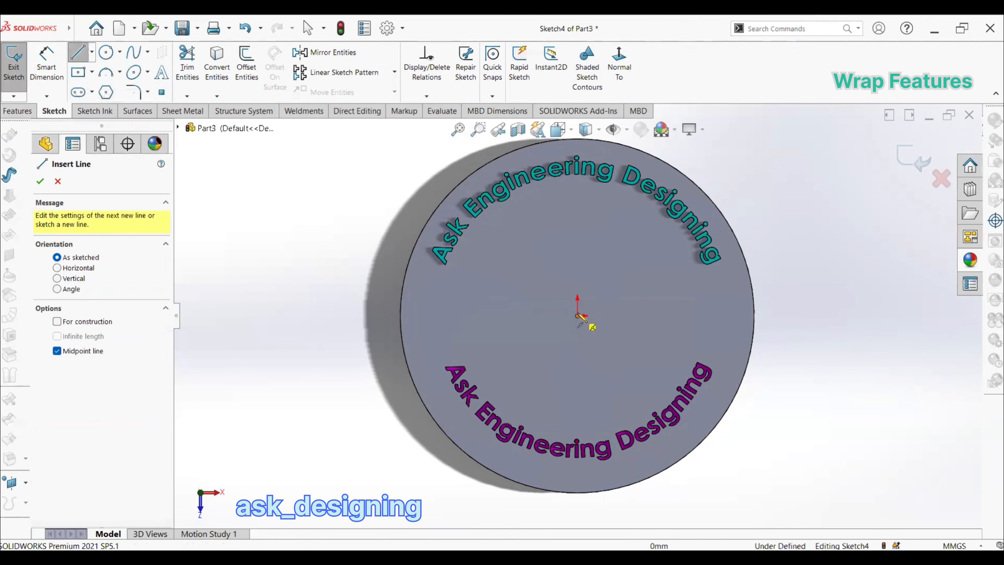
{"action": "left_click", "coordinate": [578, 316]}
{"action": "left_click", "coordinate": [720, 316]}
{"action": "right_click", "coordinate": [800, 201]}
{"action": "left_click", "coordinate": [821, 227]}
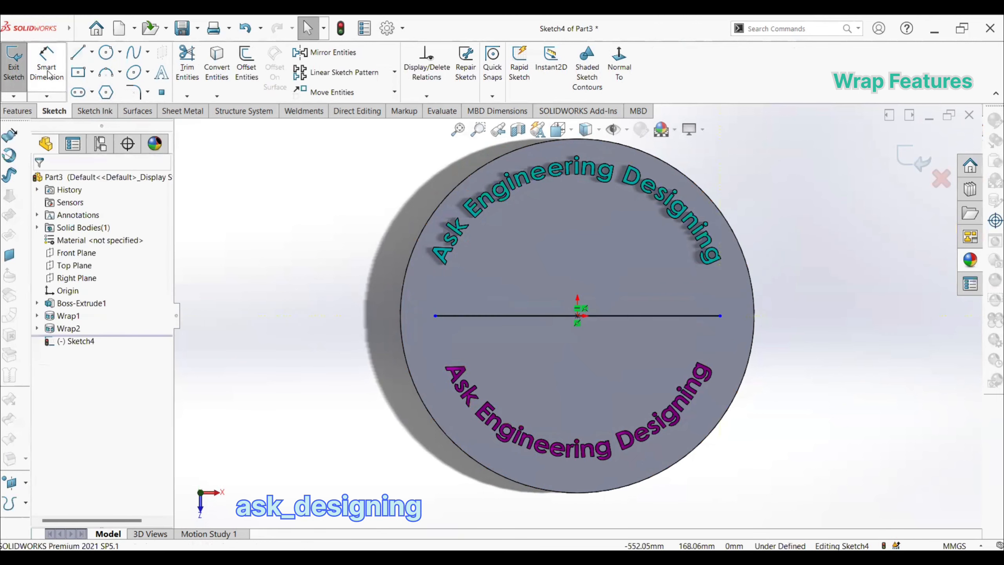
Step: Dimension the horizontal line's length as 500 mm, placing the dimension below the disc
{"action": "left_click", "coordinate": [47, 67]}
{"action": "left_click", "coordinate": [478, 316]}
{"action": "left_click", "coordinate": [529, 514]}
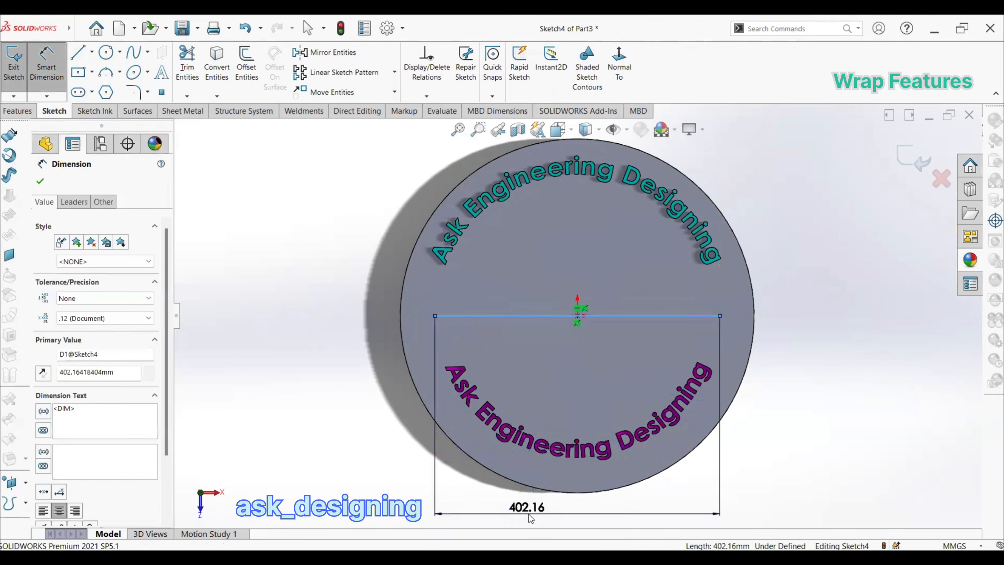
{"action": "type", "text": "500"}
{"action": "key", "text": "Return"}
{"action": "left_click", "coordinate": [803, 338]}
Step: Convert the horizontal line to construction geometry
{"action": "left_click", "coordinate": [671, 315]}
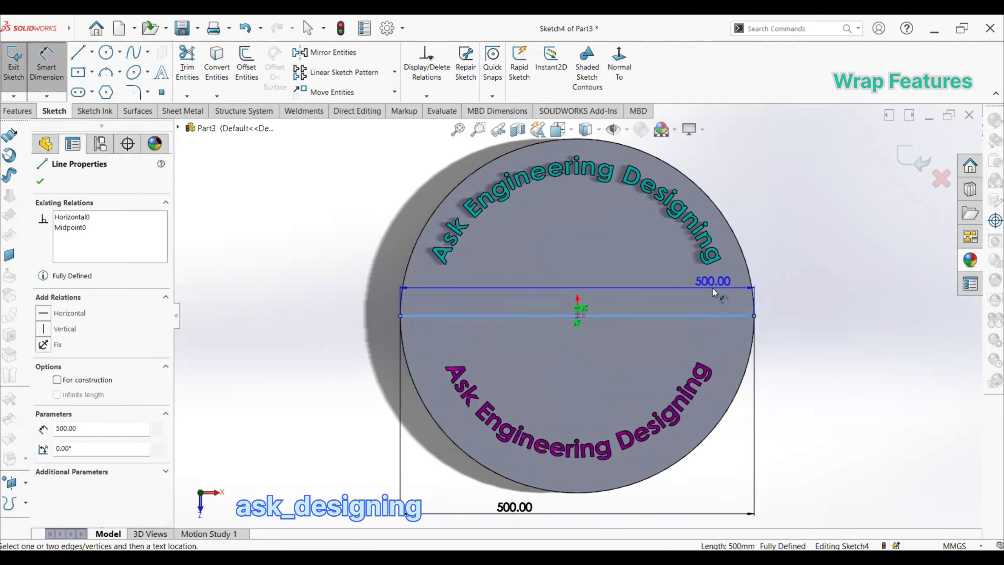
{"action": "key", "text": "Escape"}
{"action": "left_click", "coordinate": [681, 316]}
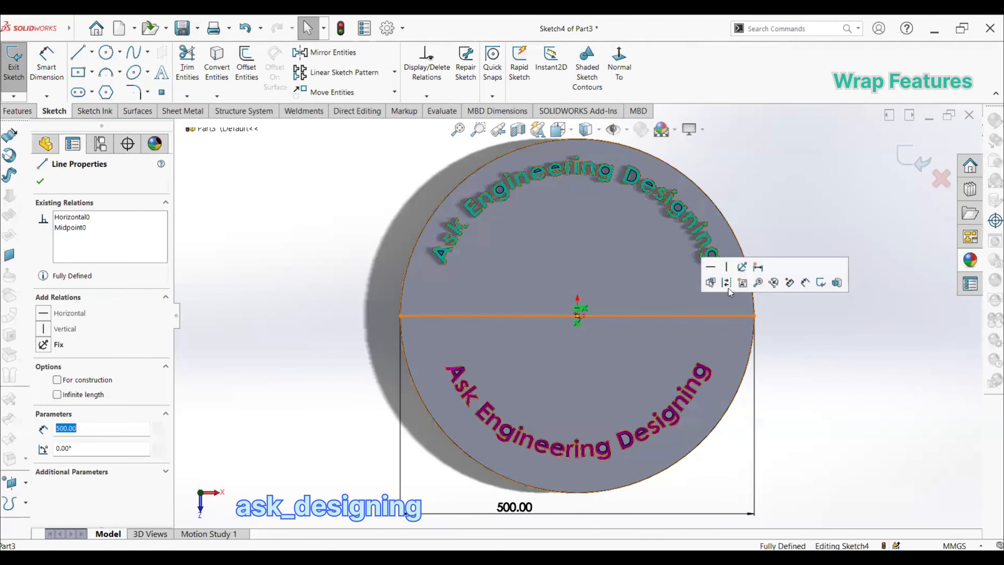
{"action": "left_click", "coordinate": [726, 284]}
Step: Enter "Ask Engineering Designing" as the sketch text for the horizontal line
{"action": "left_click", "coordinate": [162, 72]}
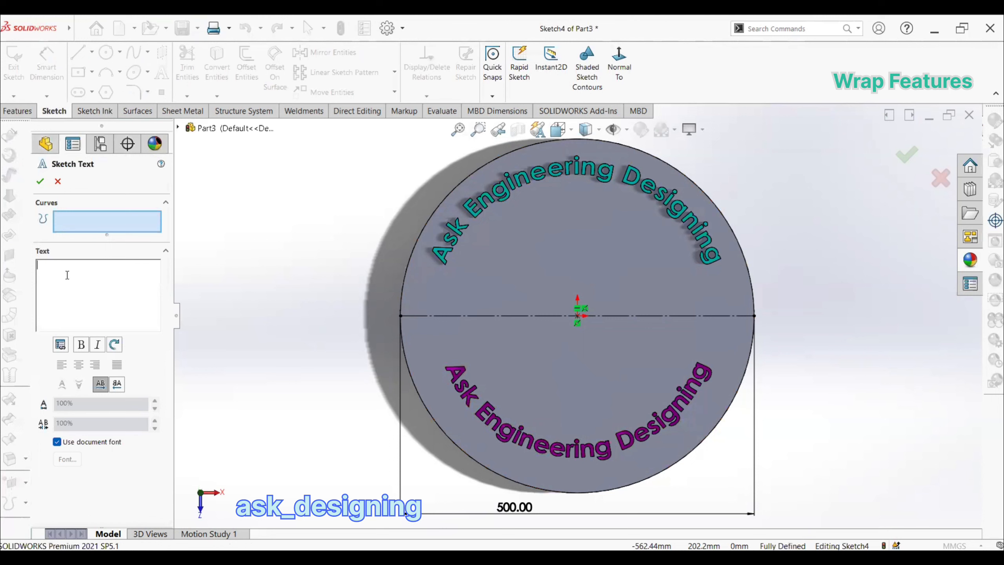
{"action": "type", "text": "Ask ENGINEERING designing"}
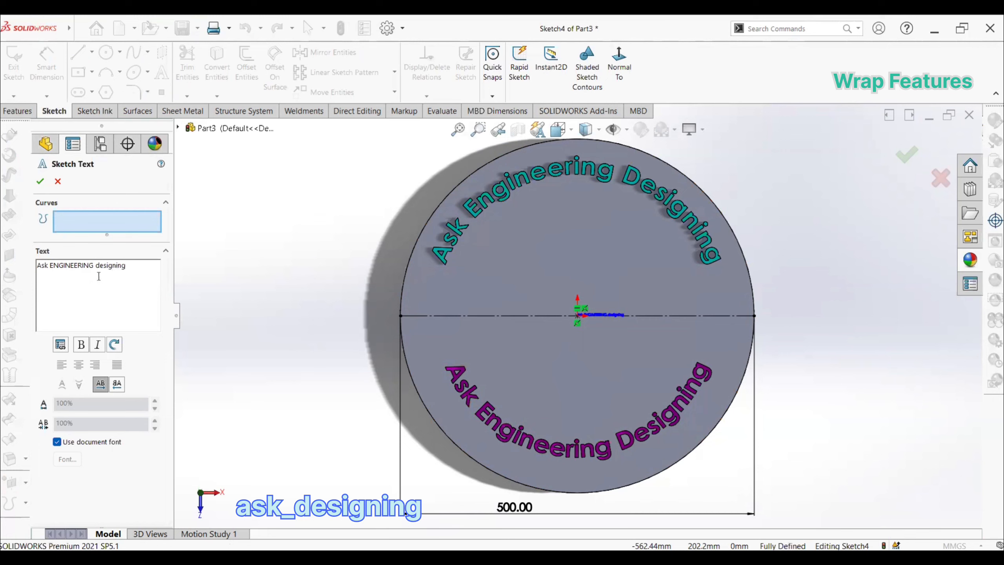
{"action": "left_click_drag", "start_coordinate": [129, 267], "coordinate": [35, 264]}
{"action": "key", "text": "BackSpace"}
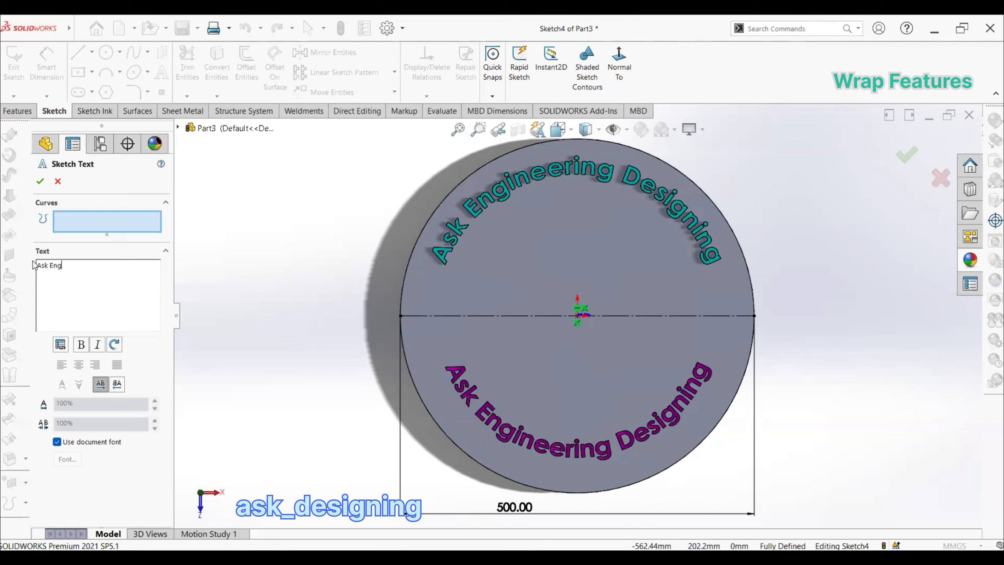
{"action": "type", "text": "Ask Engineering Designing"}
Step: Give the straight text a custom font height of 25 mm and place it along the horizontal construction line
{"action": "left_click", "coordinate": [56, 442]}
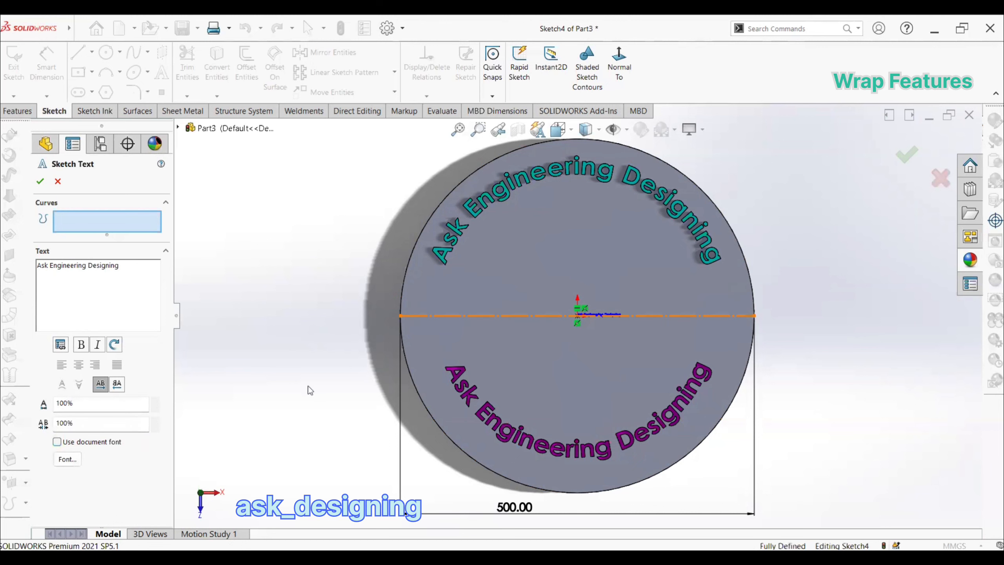
{"action": "left_click_drag", "start_coordinate": [589, 226], "coordinate": [537, 225]}
{"action": "type", "text": "25"}
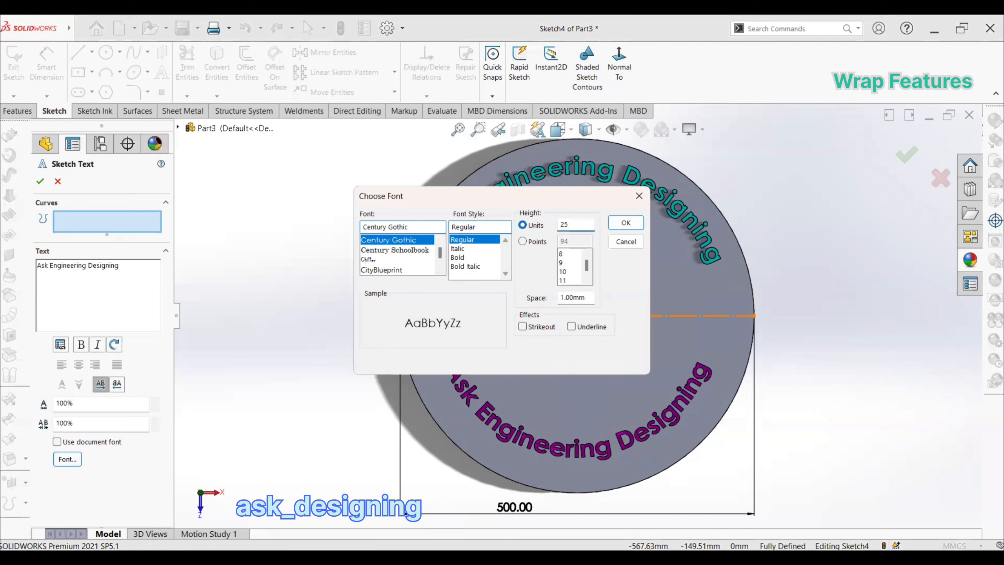
{"action": "left_click", "coordinate": [625, 223]}
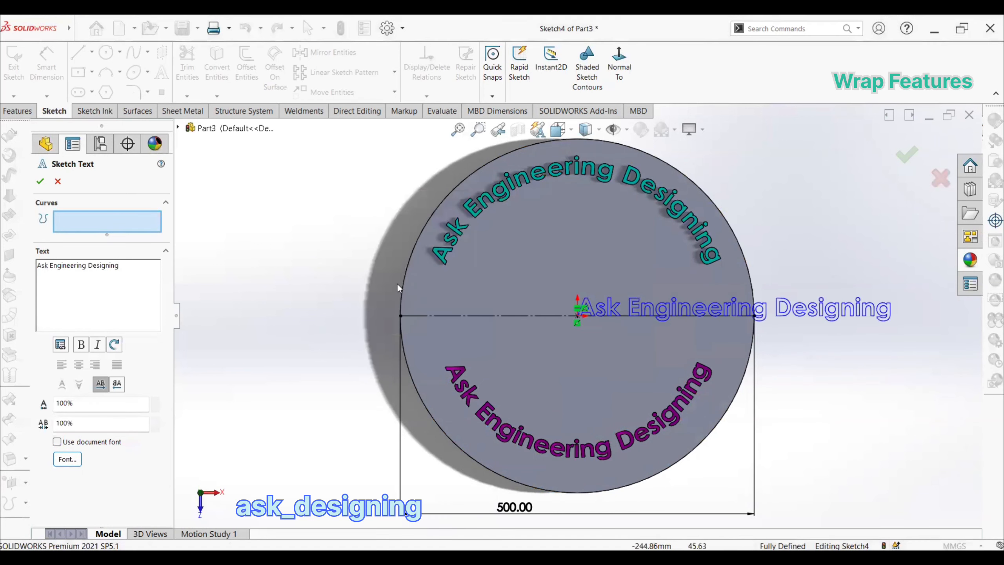
{"action": "left_click", "coordinate": [404, 315]}
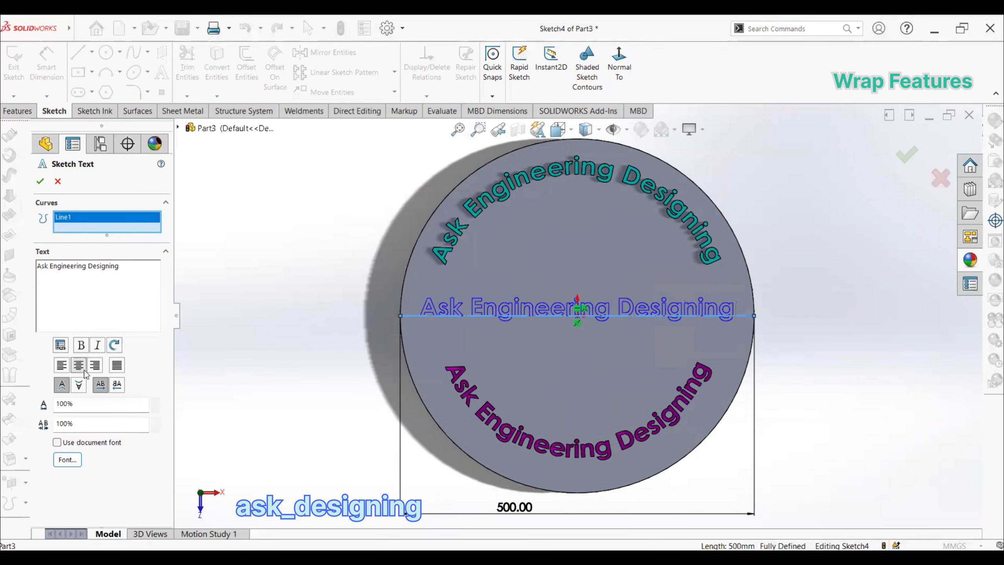
{"action": "left_click", "coordinate": [40, 181]}
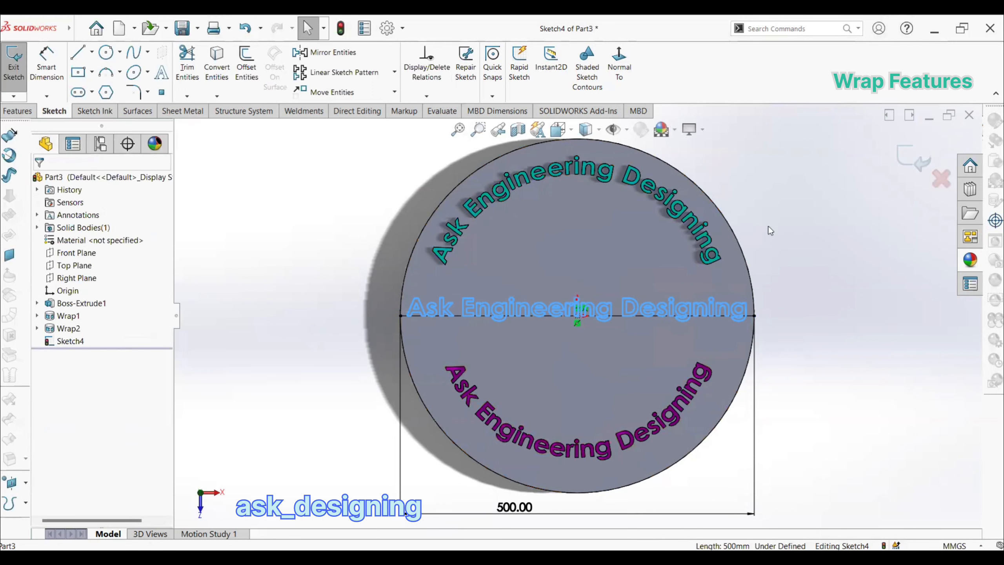
Step: Finish the straight text sketch and wrap it onto the disc's face using the Scribe type
{"action": "left_click", "coordinate": [911, 157]}
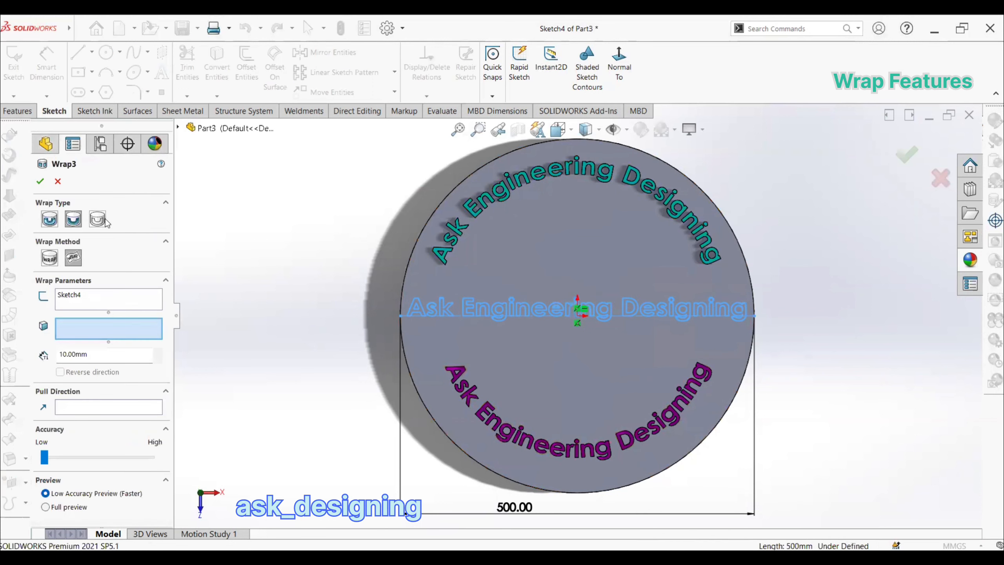
{"action": "left_click", "coordinate": [97, 219]}
{"action": "left_click", "coordinate": [364, 264]}
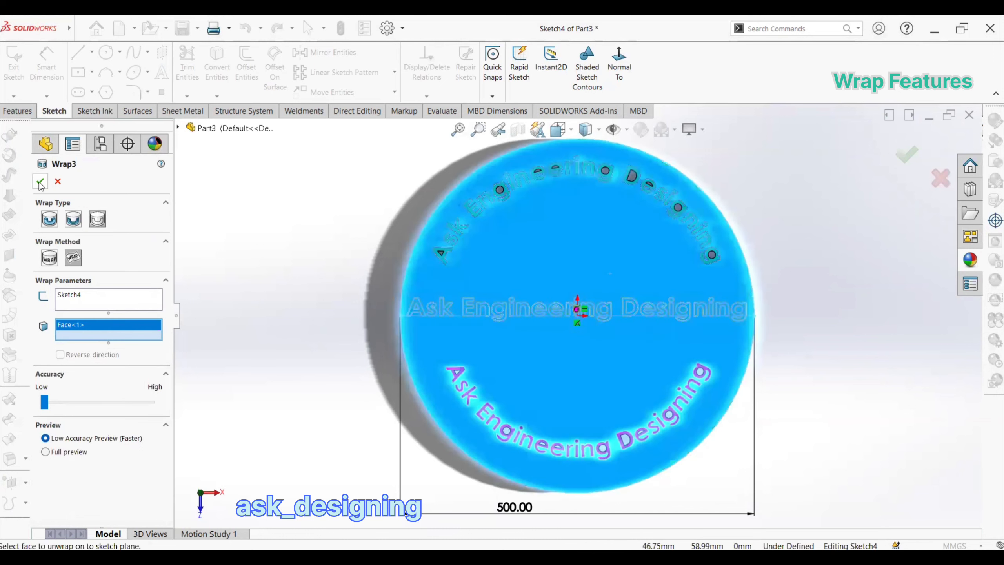
{"action": "key", "text": "Return"}
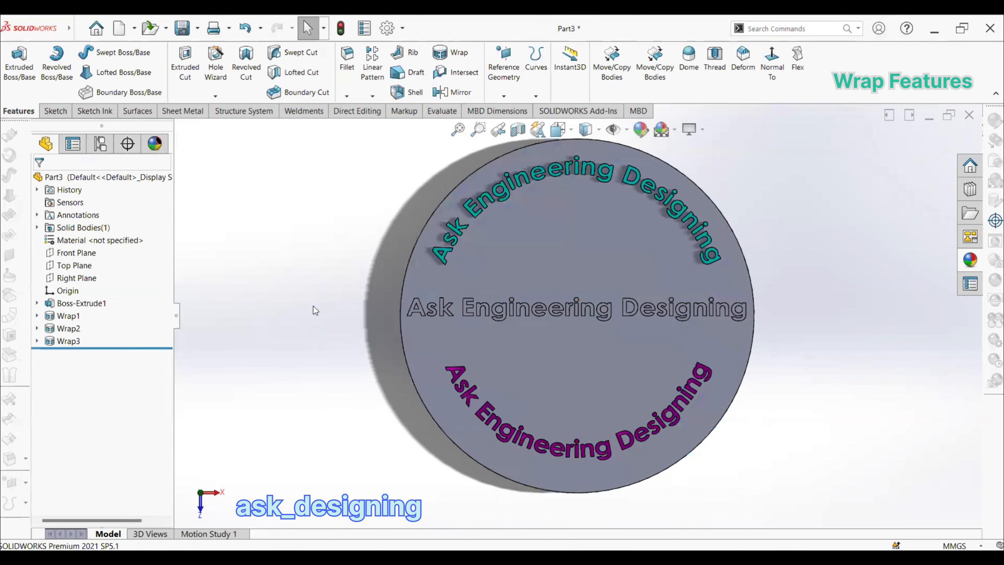
{"action": "right_click", "coordinate": [80, 341]}
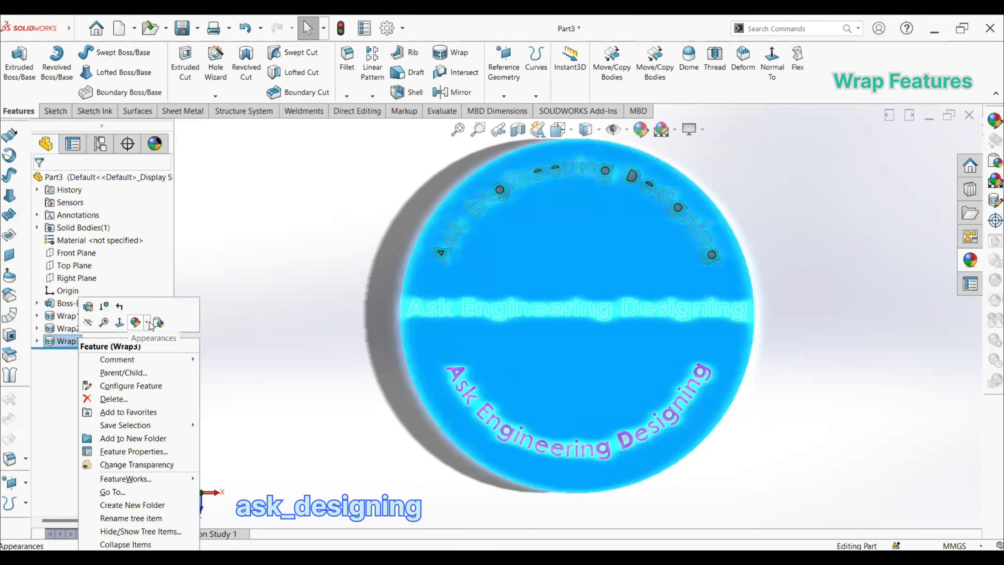
{"action": "left_click", "coordinate": [146, 322]}
{"action": "left_click", "coordinate": [158, 351]}
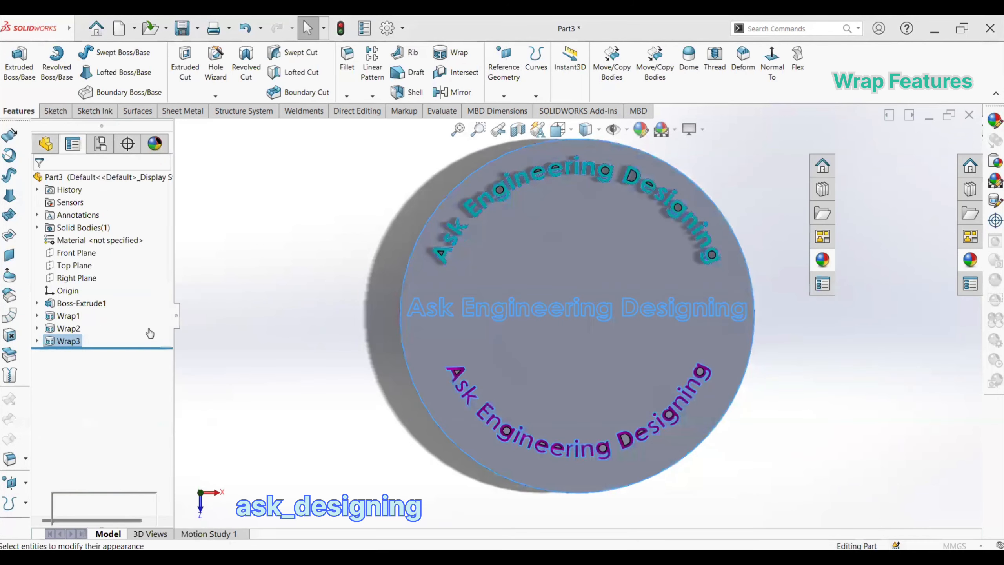
{"action": "left_click", "coordinate": [112, 441]}
{"action": "left_click", "coordinate": [111, 434]}
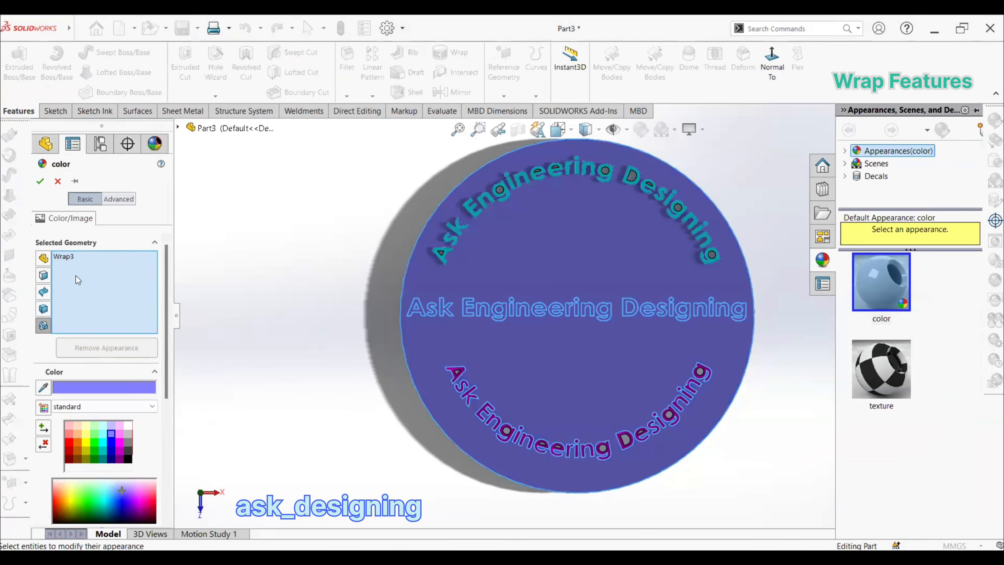
{"action": "left_click", "coordinate": [56, 181]}
Step: Apply a light red color to the disc's base extrusion feature
{"action": "middle_click_drag", "start_coordinate": [429, 359], "coordinate": [467, 354]}
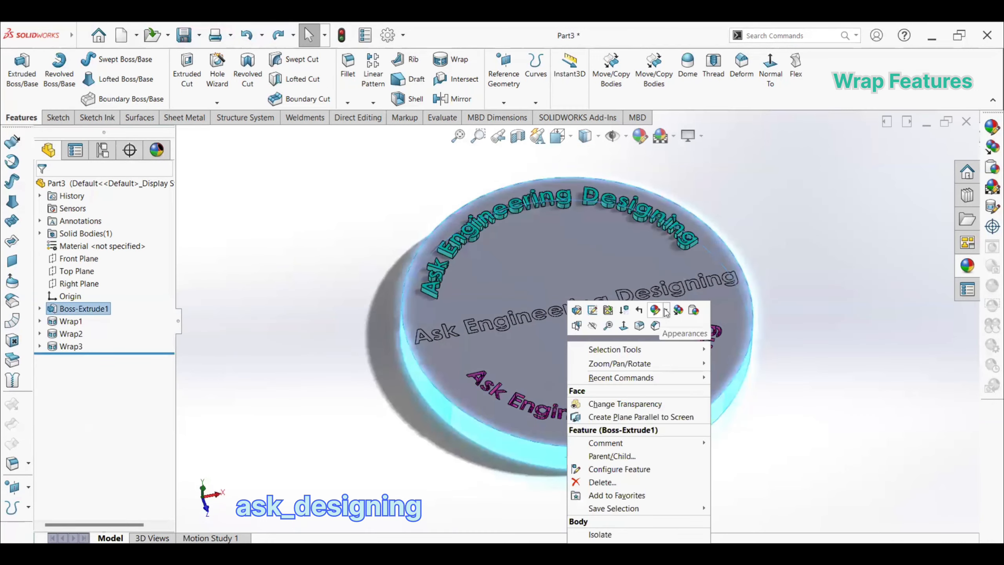
{"action": "left_click", "coordinate": [668, 311]}
{"action": "left_click", "coordinate": [680, 346]}
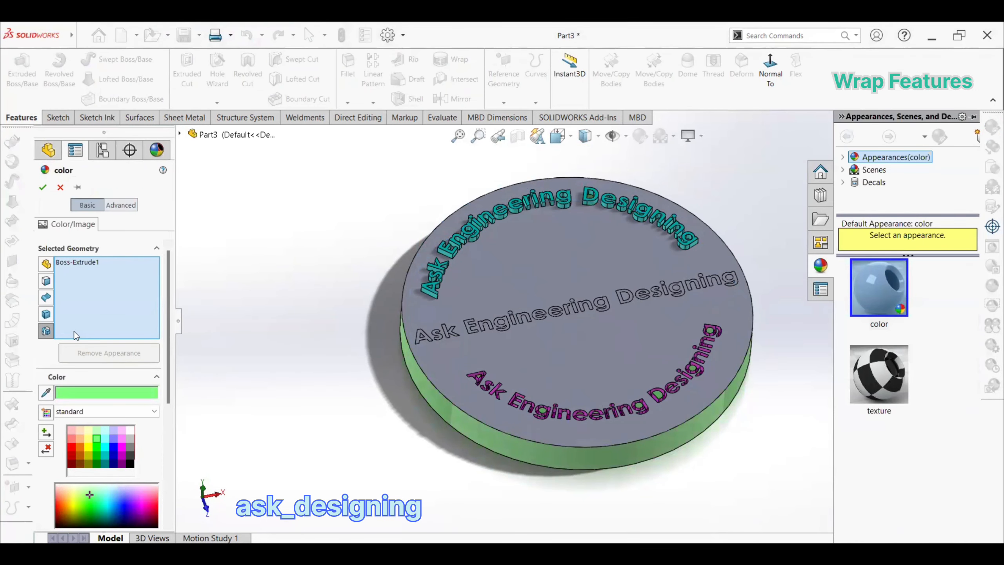
{"action": "left_click", "coordinate": [72, 438]}
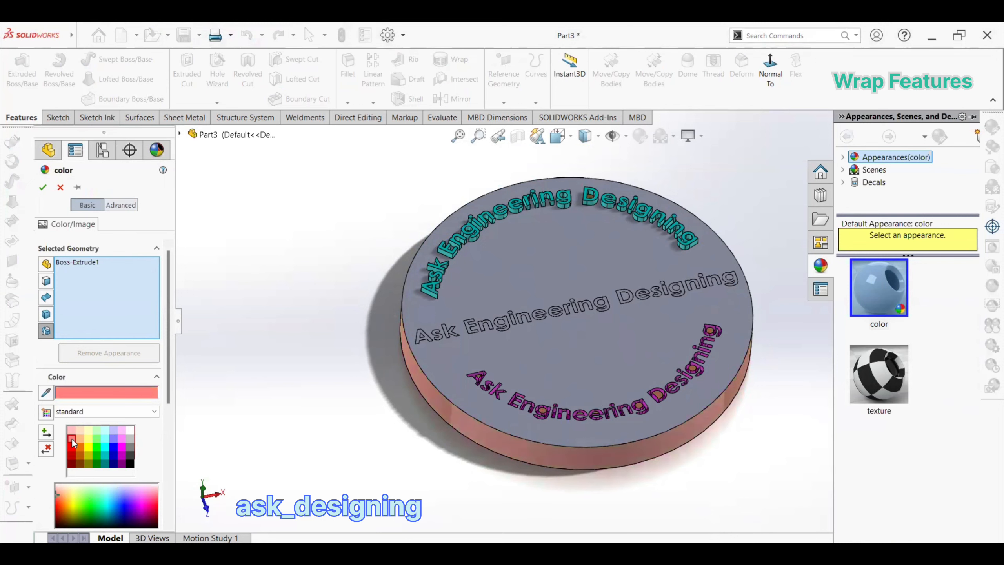
{"action": "left_click", "coordinate": [42, 187]}
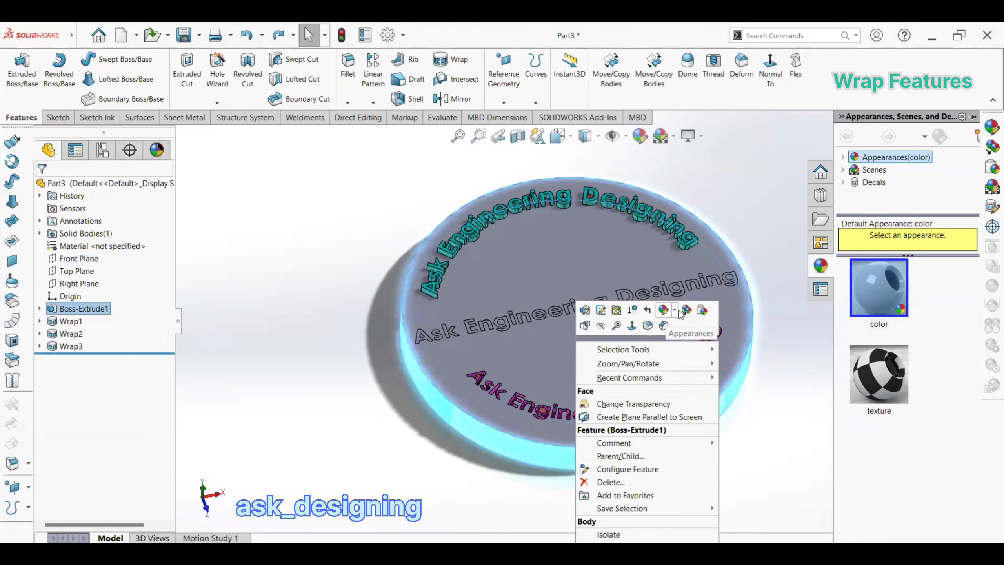
Step: Apply the light red color across the disc's top face
{"action": "left_click", "coordinate": [687, 313]}
{"action": "right_click", "coordinate": [593, 349]}
{"action": "left_click", "coordinate": [705, 300]}
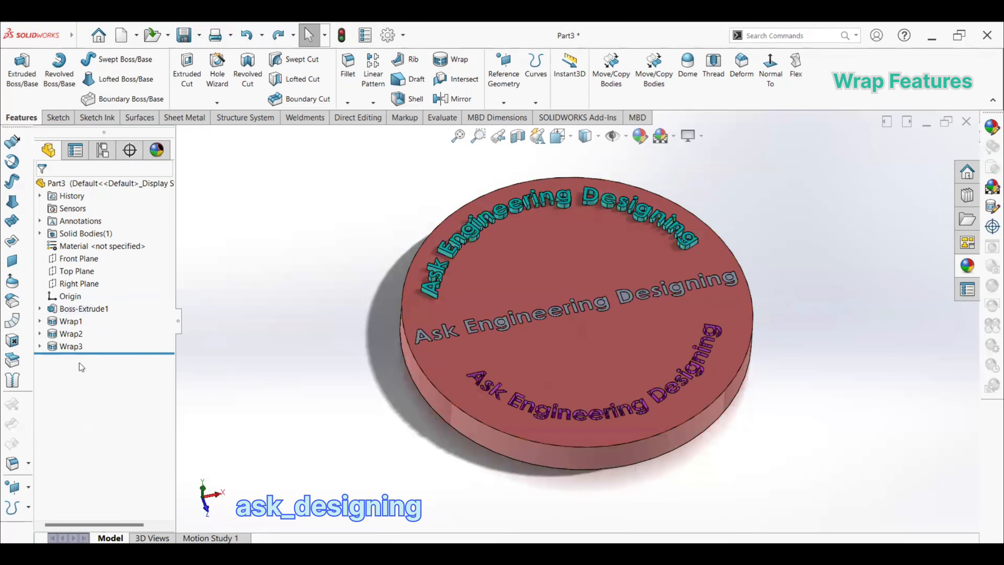
Step: Apply a light green color to the wrap feature of the straight middle text
{"action": "right_click", "coordinate": [72, 347]}
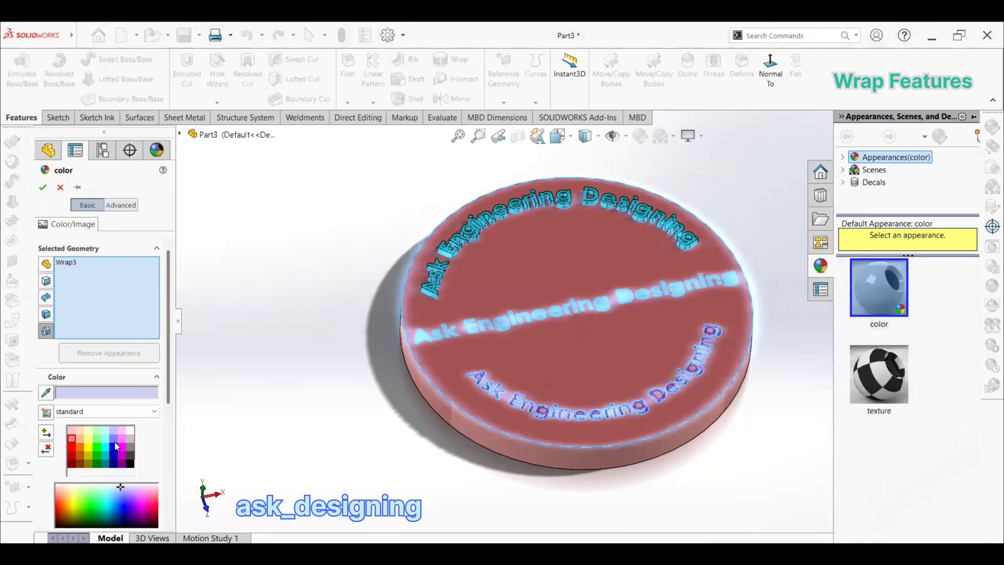
{"action": "left_click", "coordinate": [98, 440]}
{"action": "left_click", "coordinate": [43, 187]}
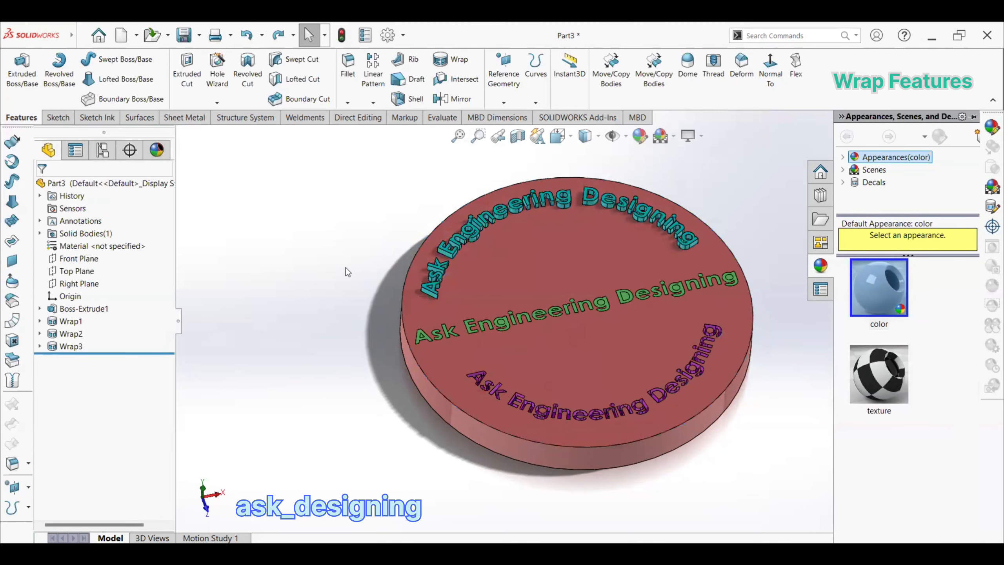
Step: Examine the raised upper text, the scribed middle text and the lower arc text on the disc's face up close
{"action": "scroll", "coordinate": [345, 268], "scroll_direction": "up", "scroll_amount": 2}
{"action": "scroll", "coordinate": [709, 279], "scroll_direction": "down", "scroll_amount": 3}
{"action": "left_click", "coordinate": [709, 280]}
{"action": "scroll", "coordinate": [408, 290], "scroll_direction": "down", "scroll_amount": 6}
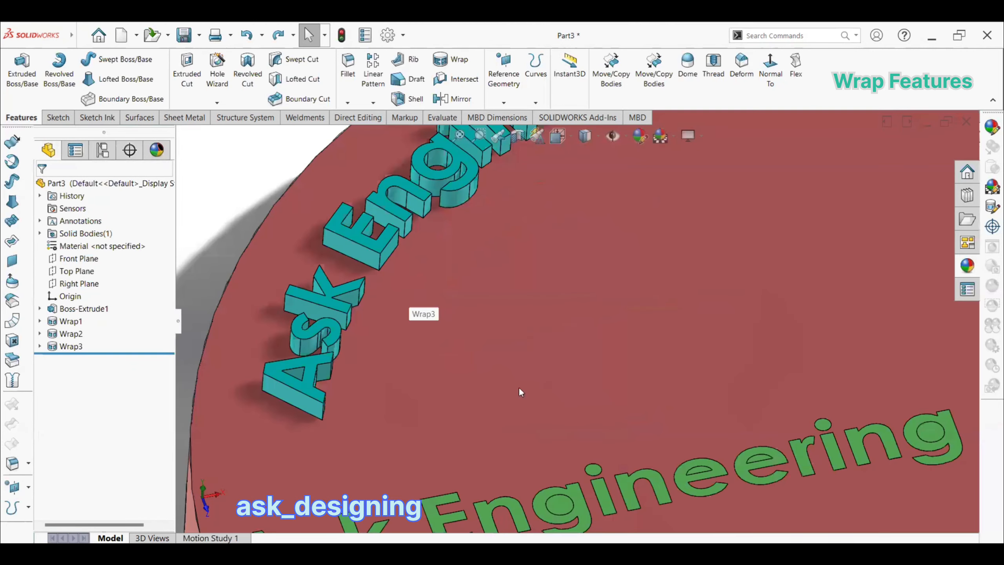
{"action": "scroll", "coordinate": [520, 389], "scroll_direction": "up", "scroll_amount": 5}
{"action": "scroll", "coordinate": [655, 465], "scroll_direction": "down", "scroll_amount": 6}
{"action": "scroll", "coordinate": [623, 401], "scroll_direction": "up", "scroll_amount": 3}
{"action": "middle_click_drag", "start_coordinate": [489, 329], "coordinate": [431, 396]}
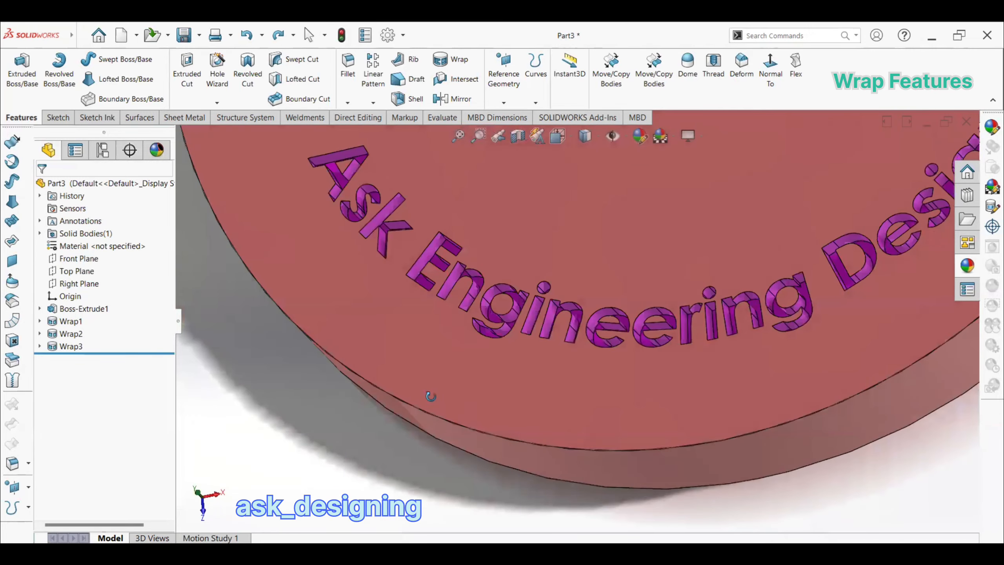
{"action": "scroll", "coordinate": [474, 379], "scroll_direction": "up", "scroll_amount": 5}
{"action": "scroll", "coordinate": [680, 272], "scroll_direction": "down", "scroll_amount": 3}
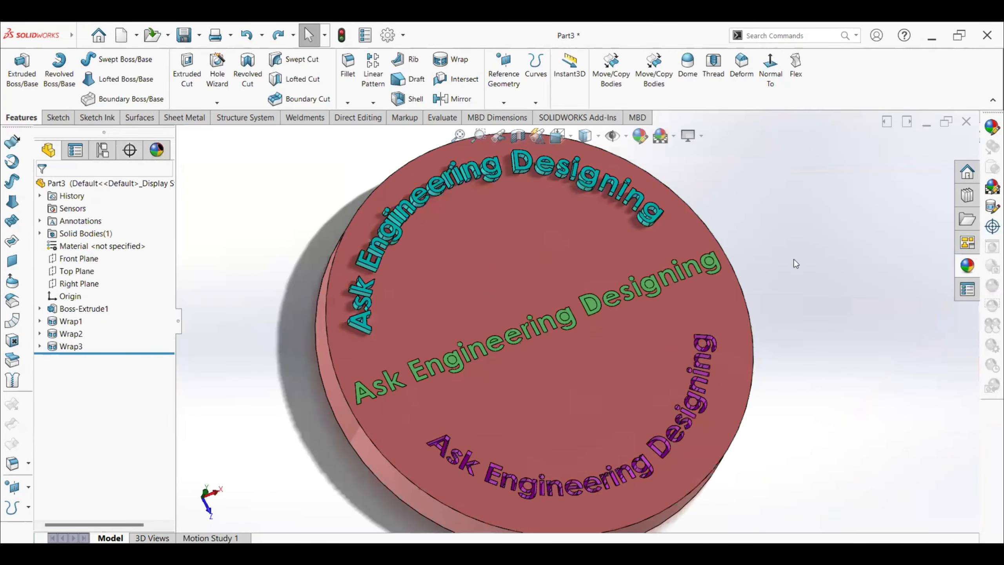